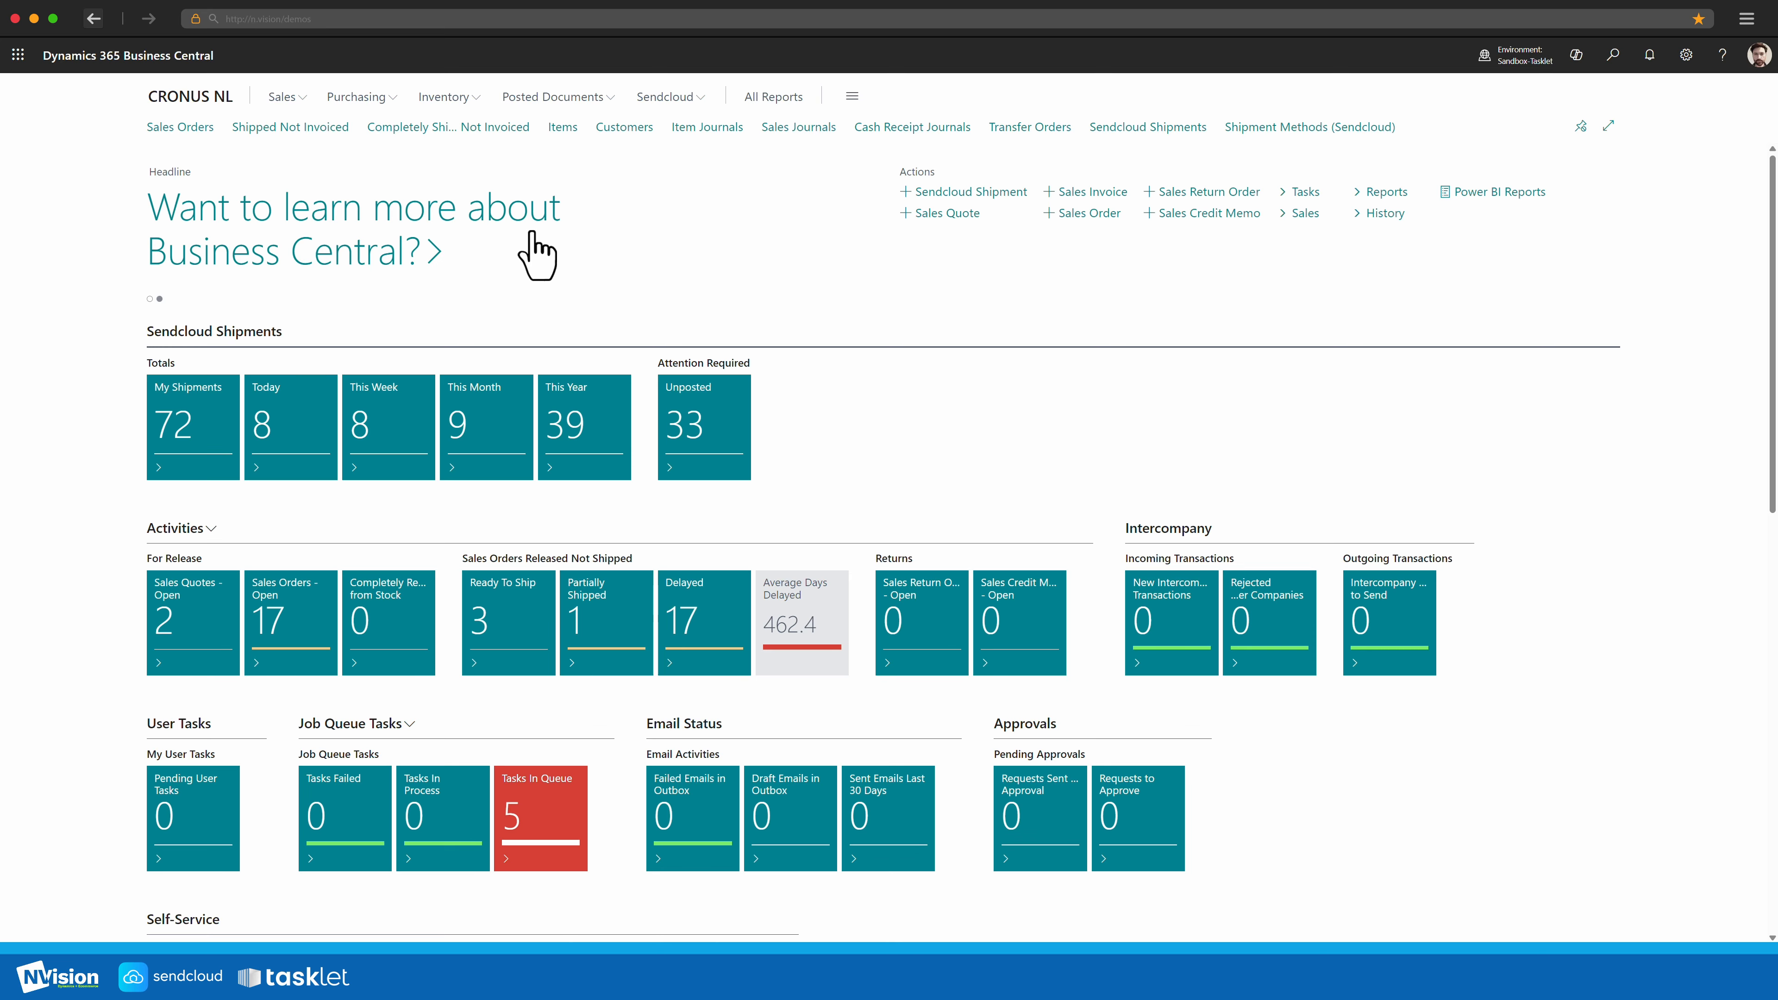
# Open the Sendcloud master data list of boxes to review the box sizes.
pyautogui.click(664, 96)
pyautogui.click(552, 127)
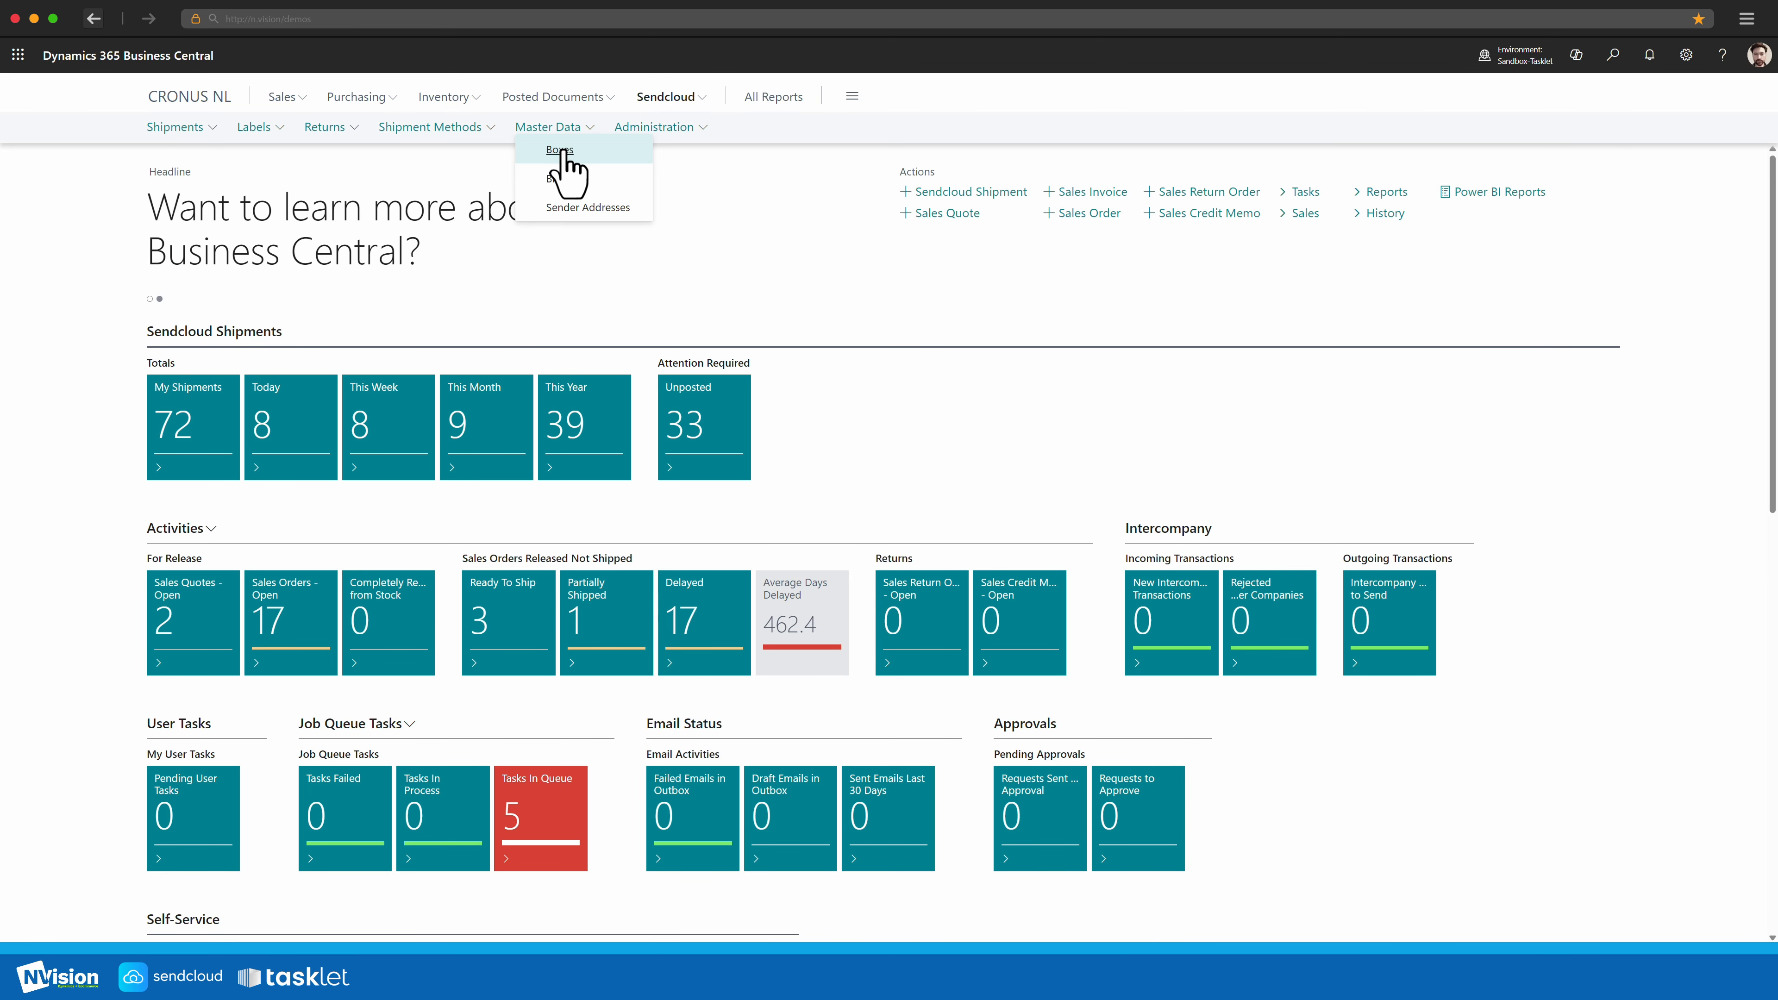
pyautogui.click(559, 149)
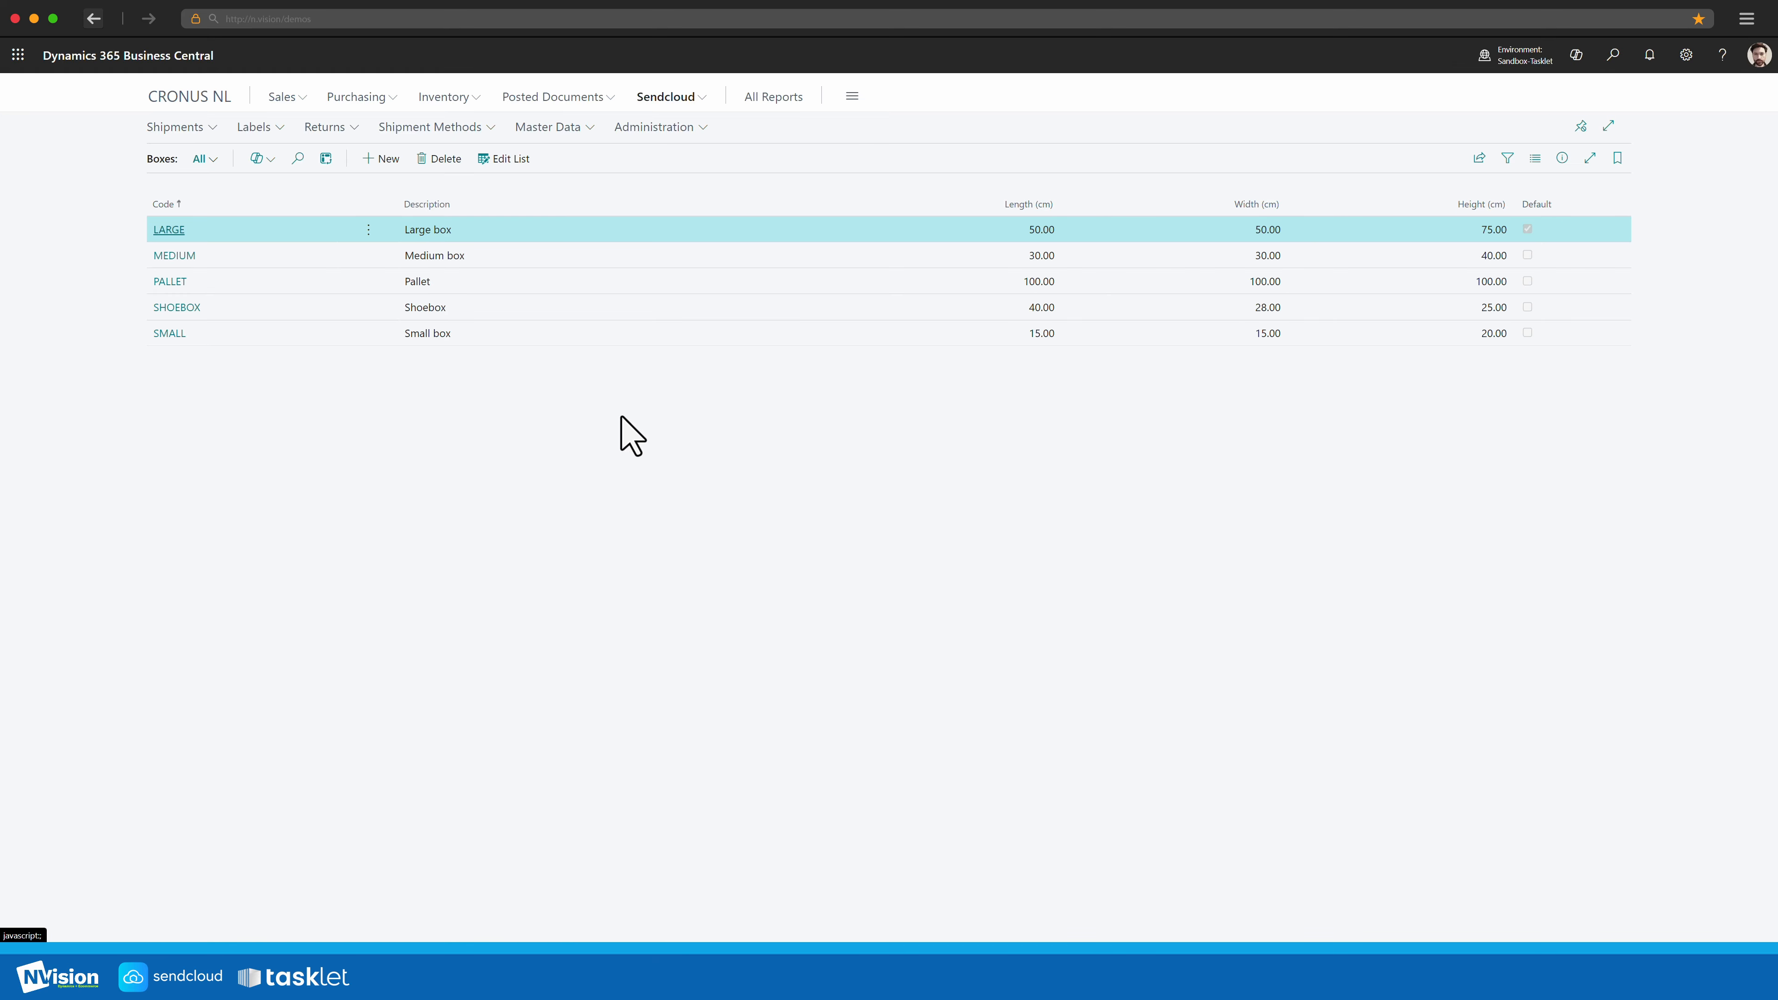
# Find the Mobile Package Types list, review it and its package setup, and return to the boxes list.
pyautogui.hotkey('alt', 'q')
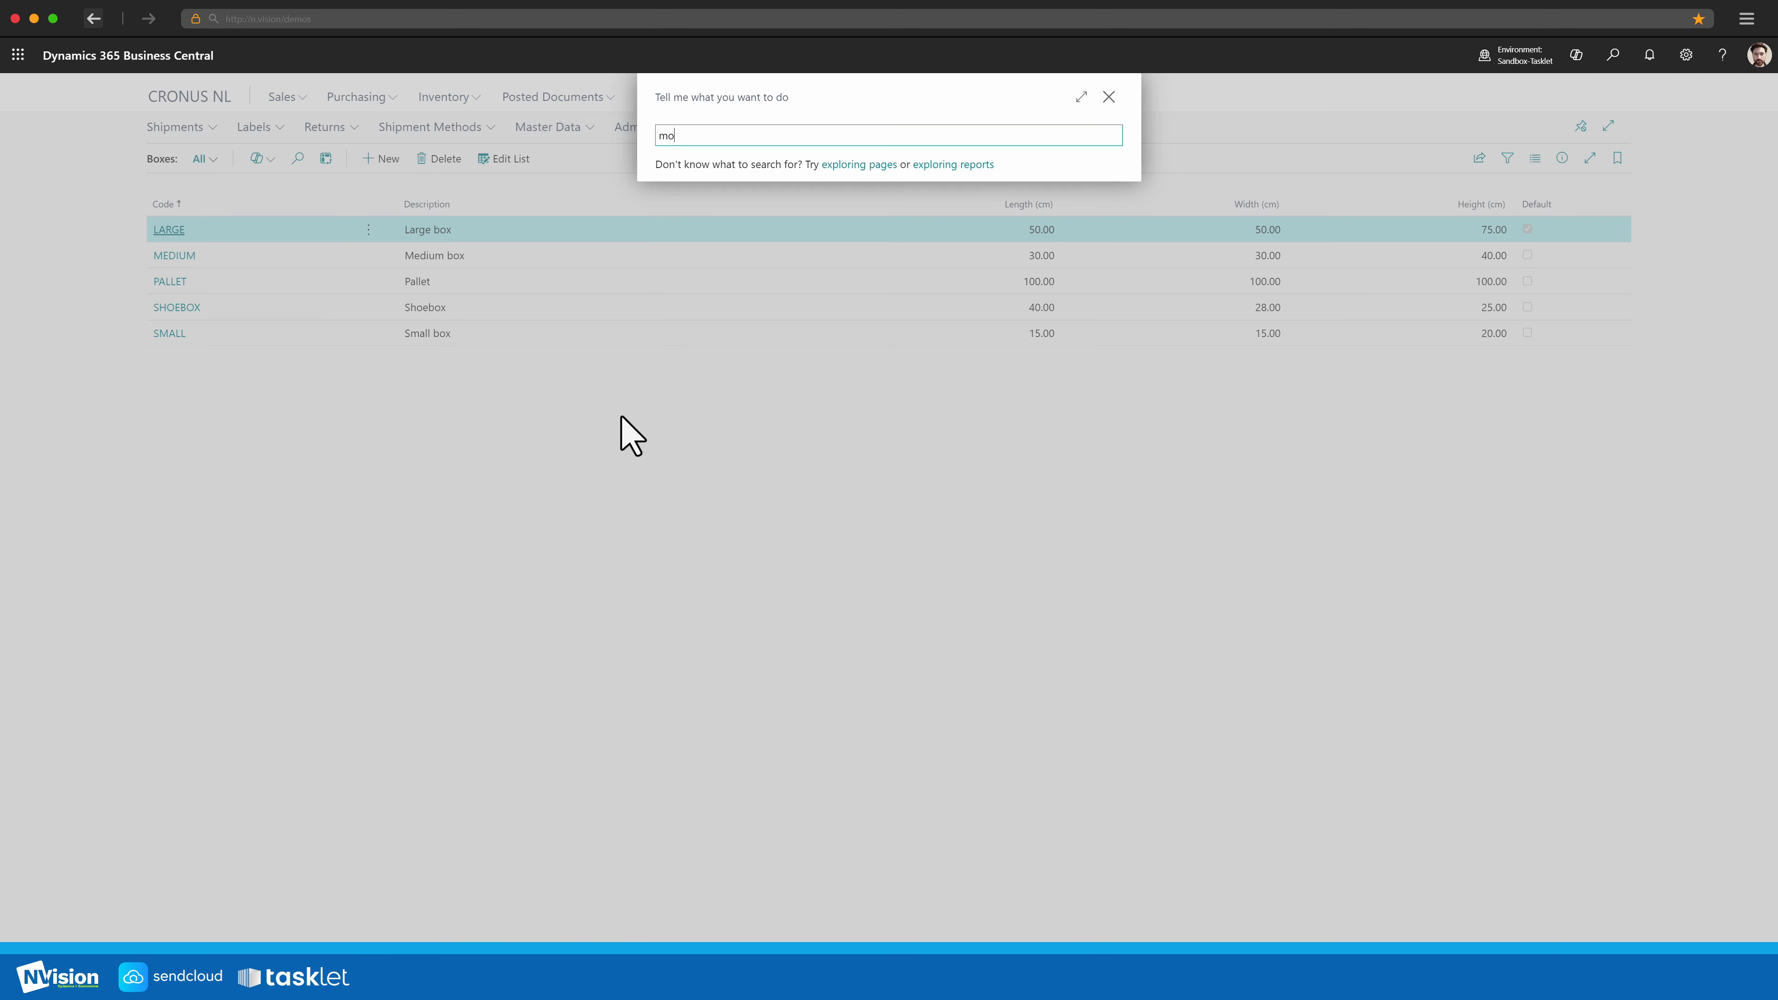
pyautogui.write('mobile pack')
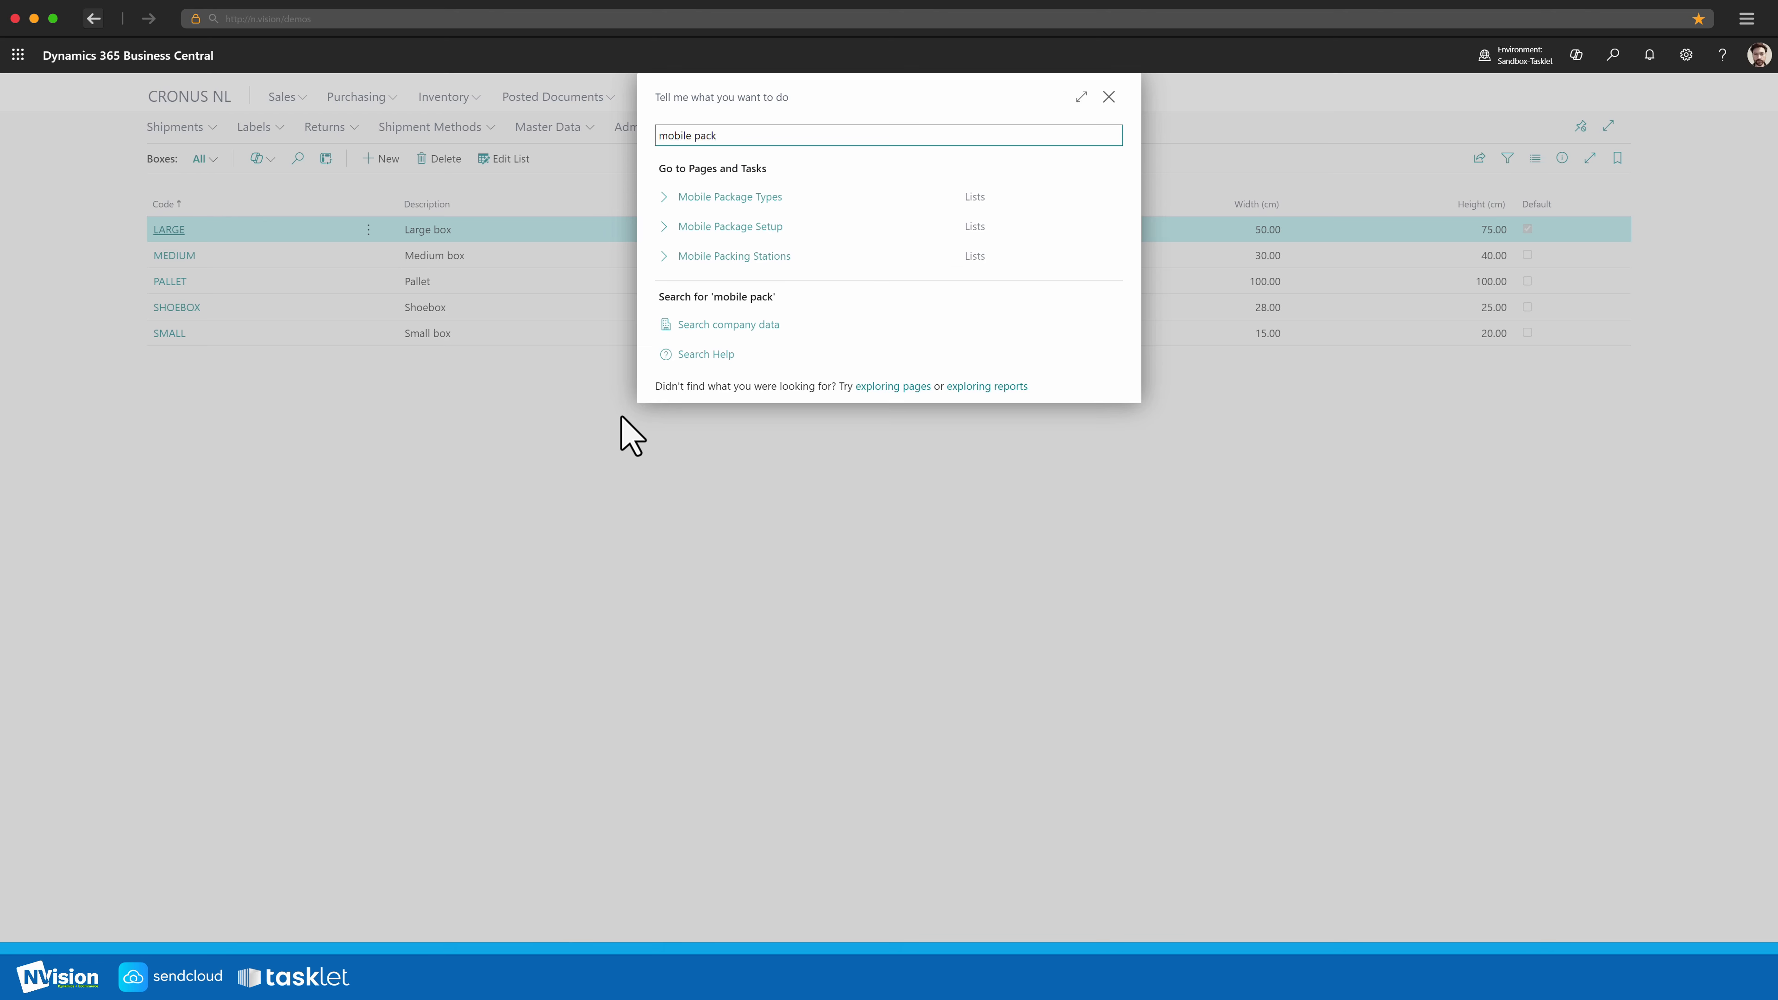
pyautogui.click(719, 208)
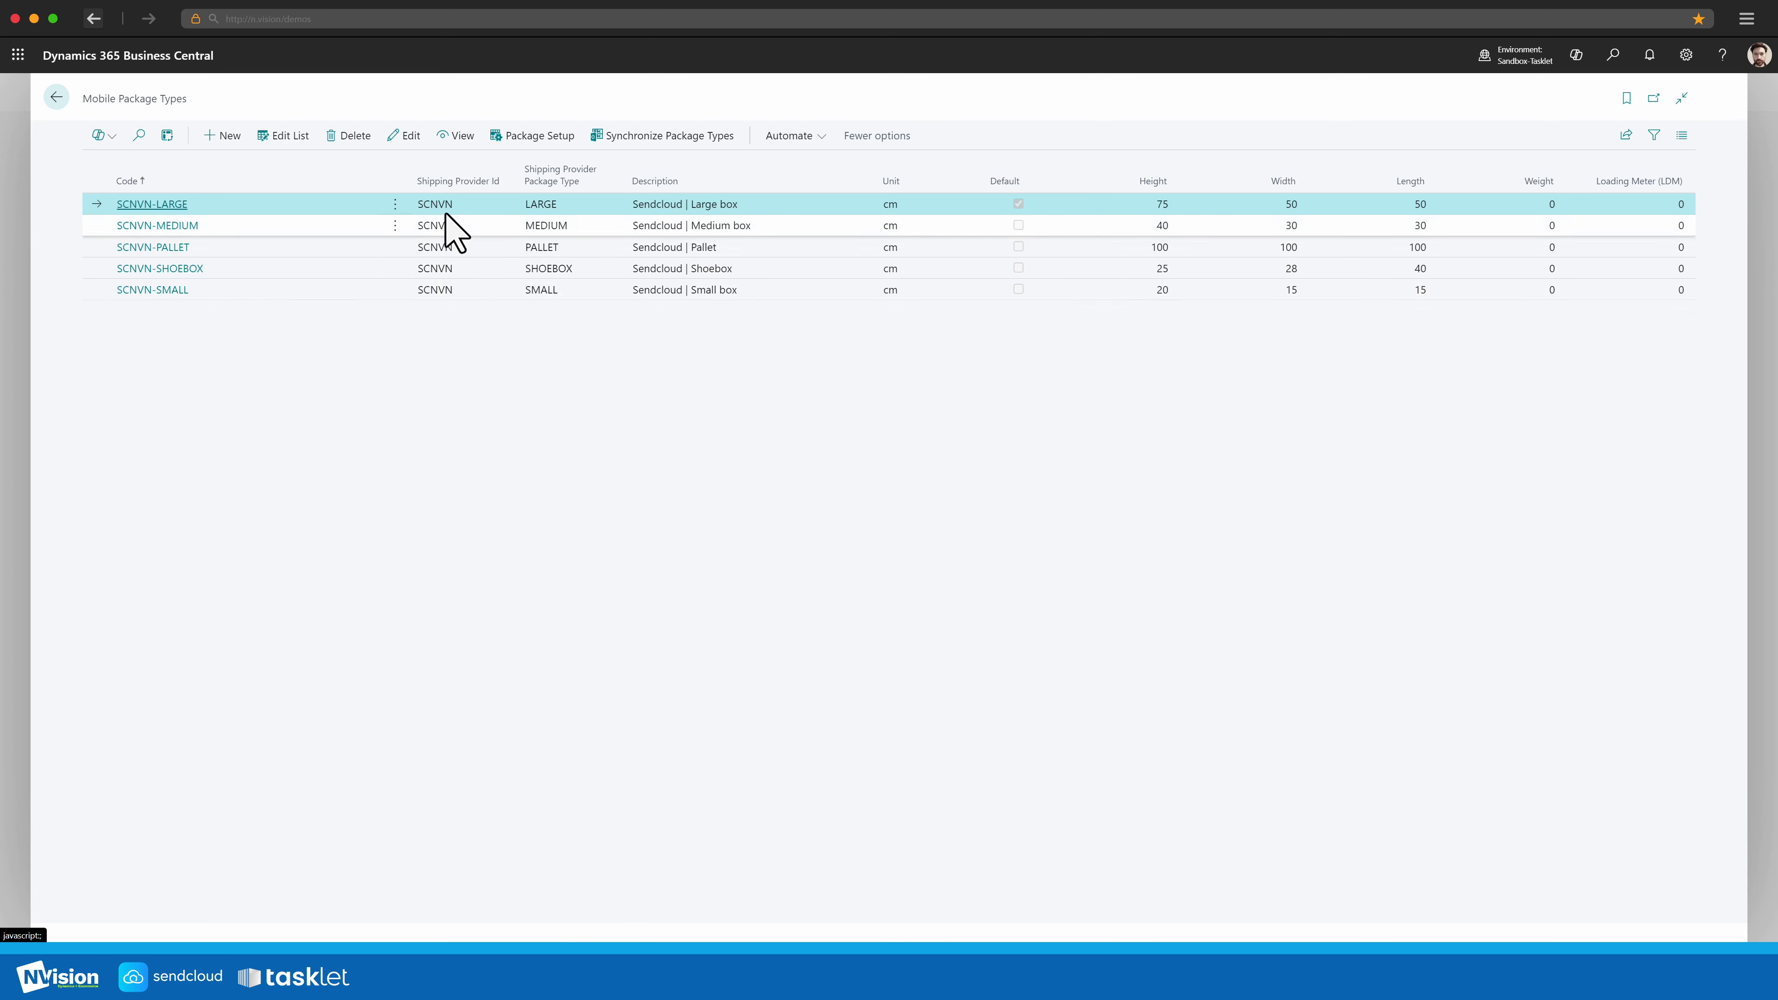
pyautogui.click(519, 136)
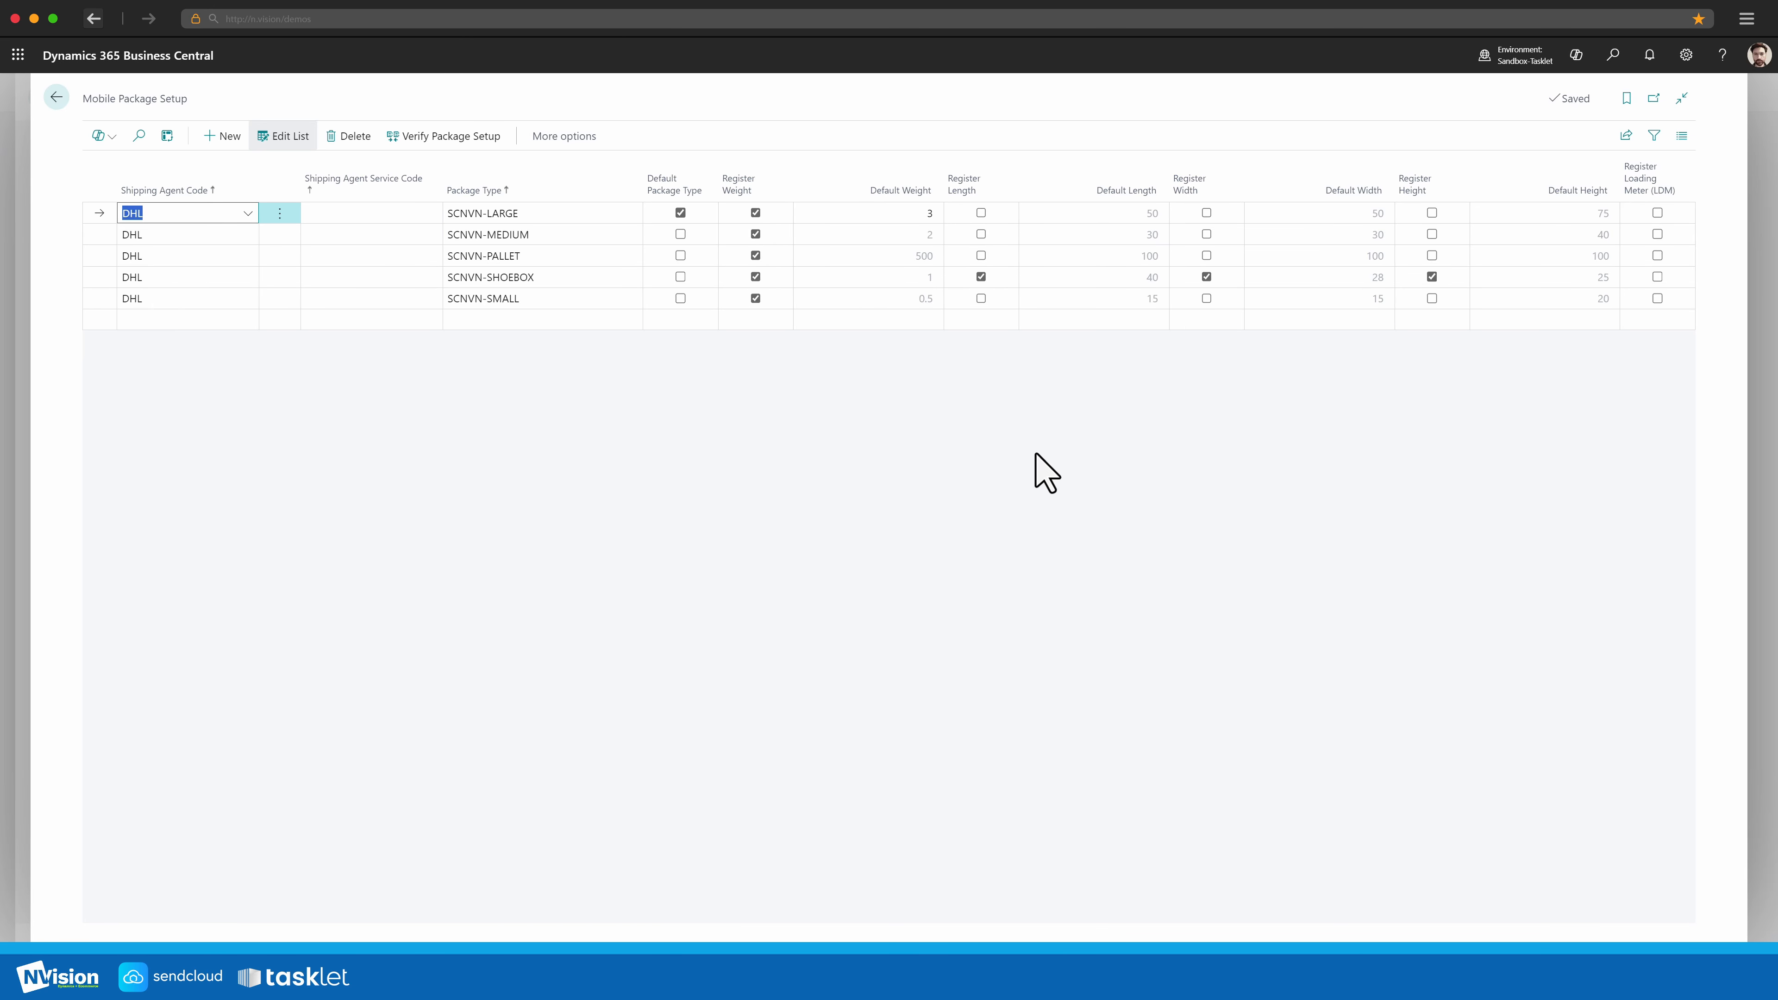
pyautogui.press('Escape')
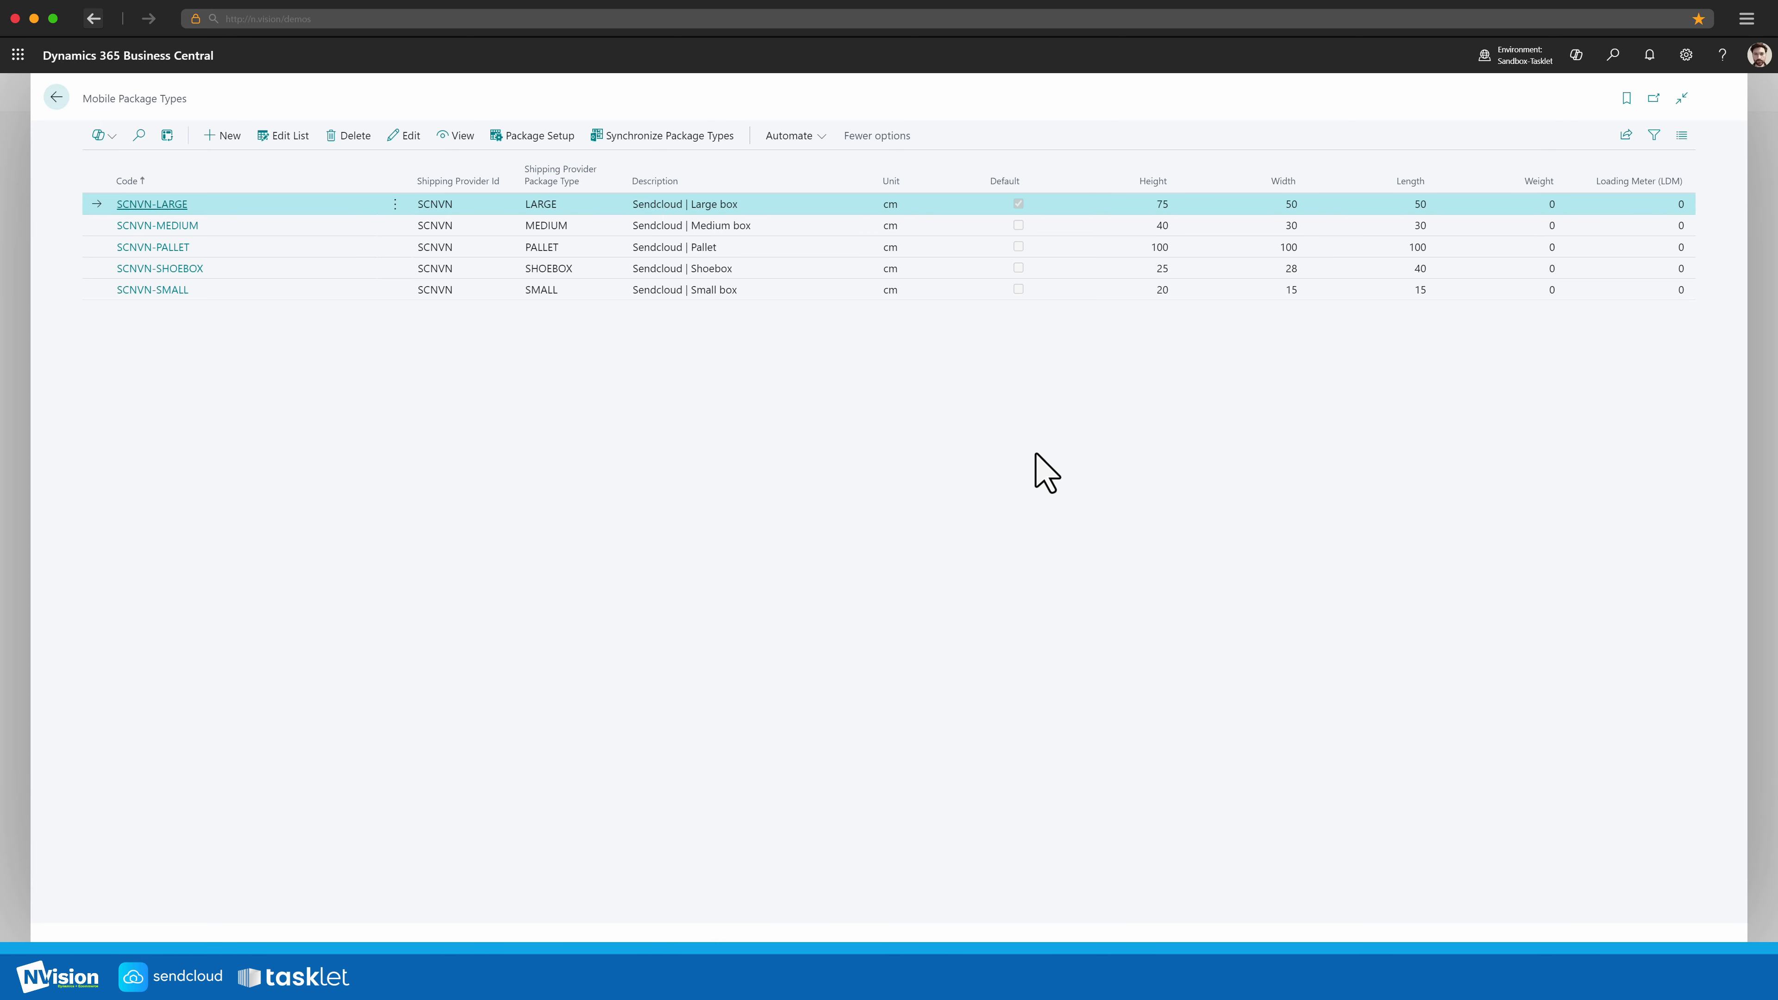
pyautogui.press('Escape')
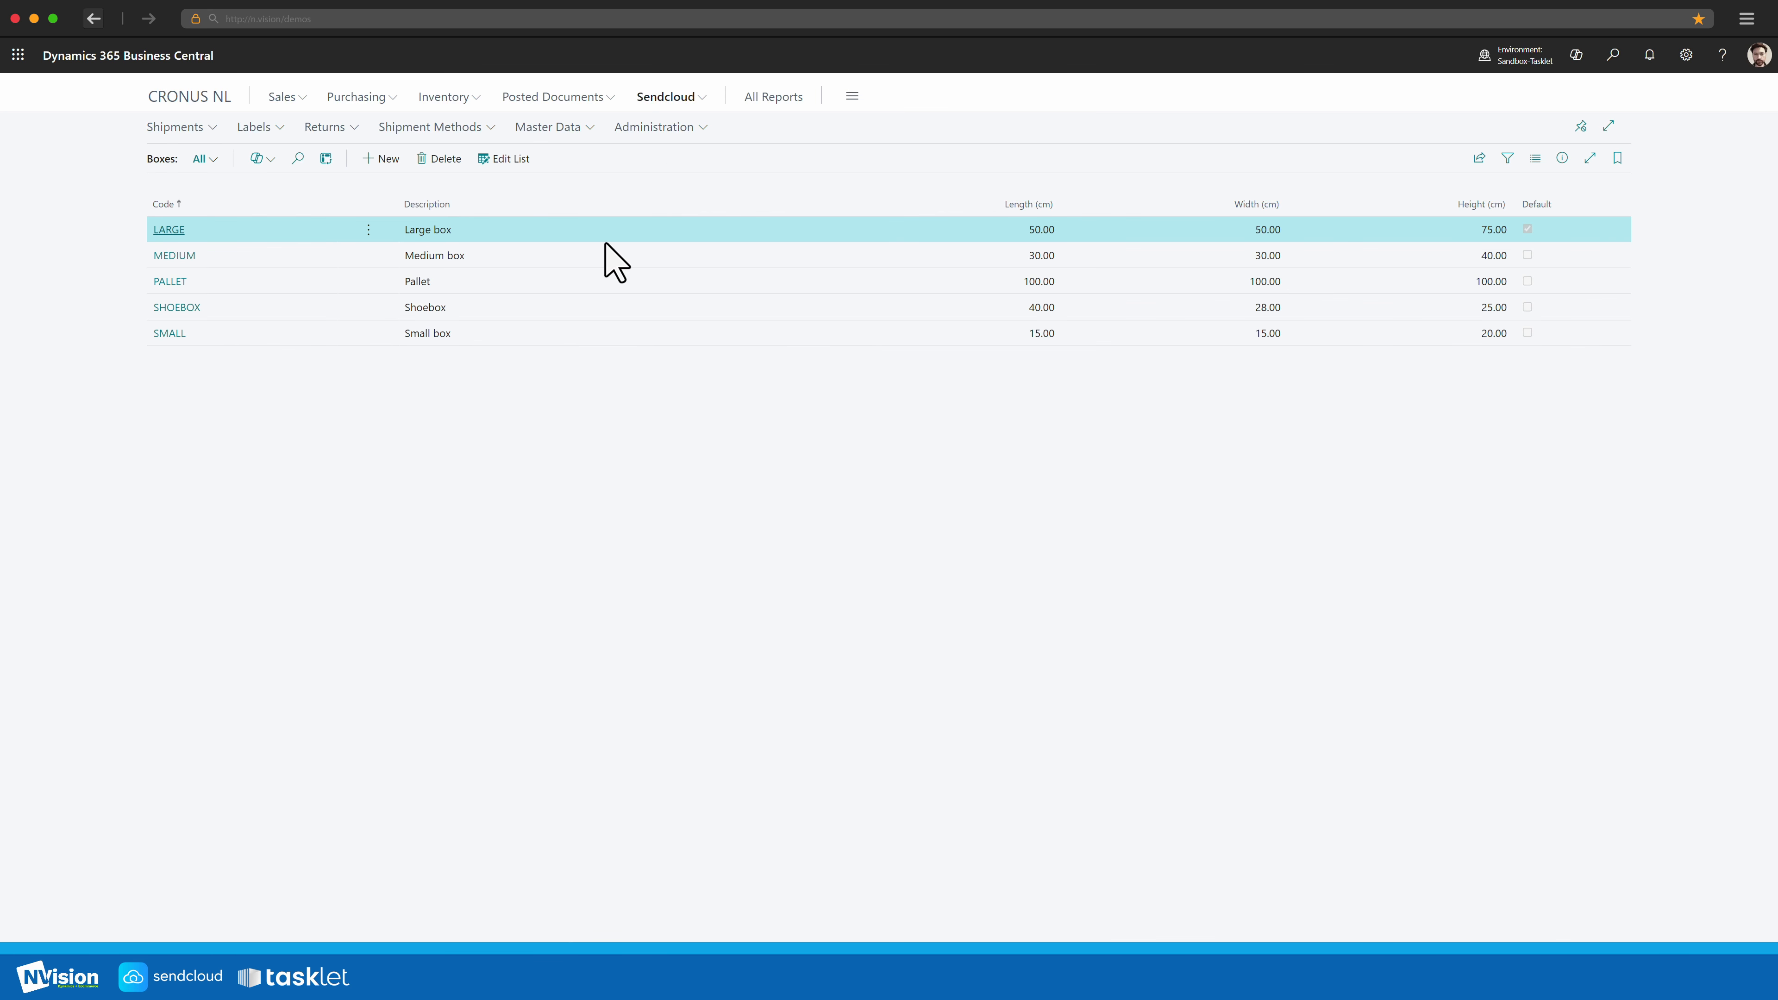
# Create a new sales order from the Adatum Corporation customer card and dismiss the overdue balance notification.
pyautogui.click(284, 98)
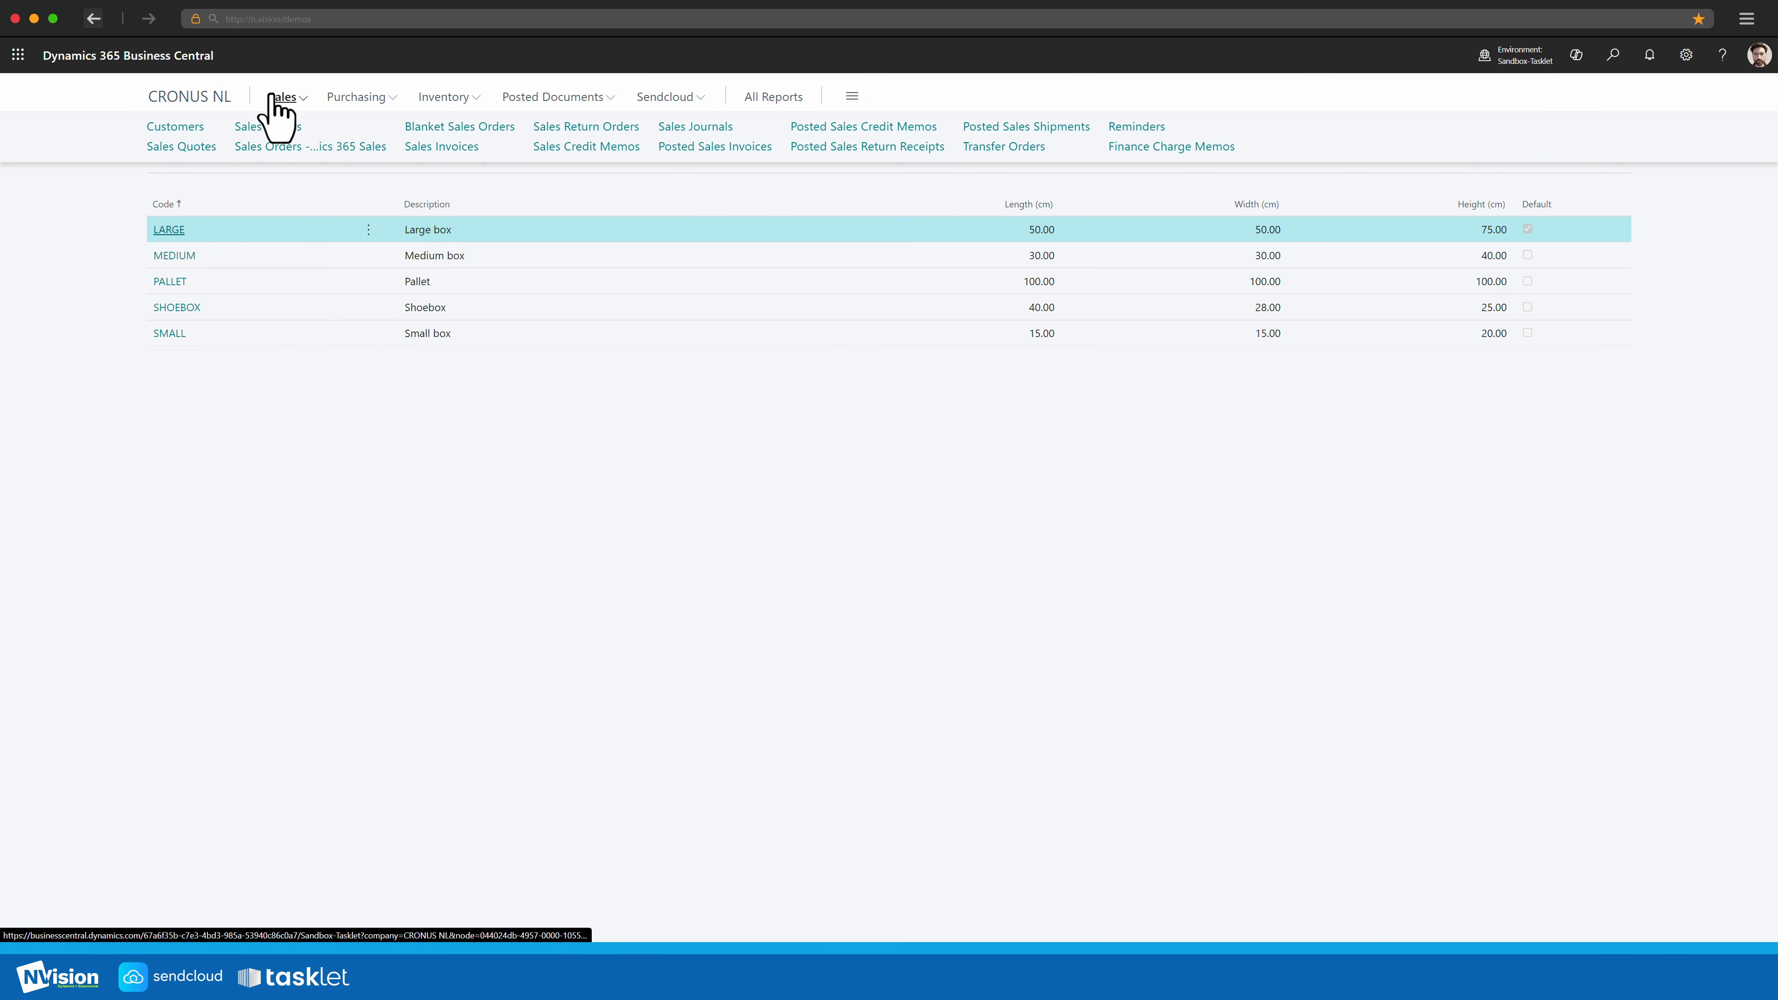
pyautogui.click(175, 127)
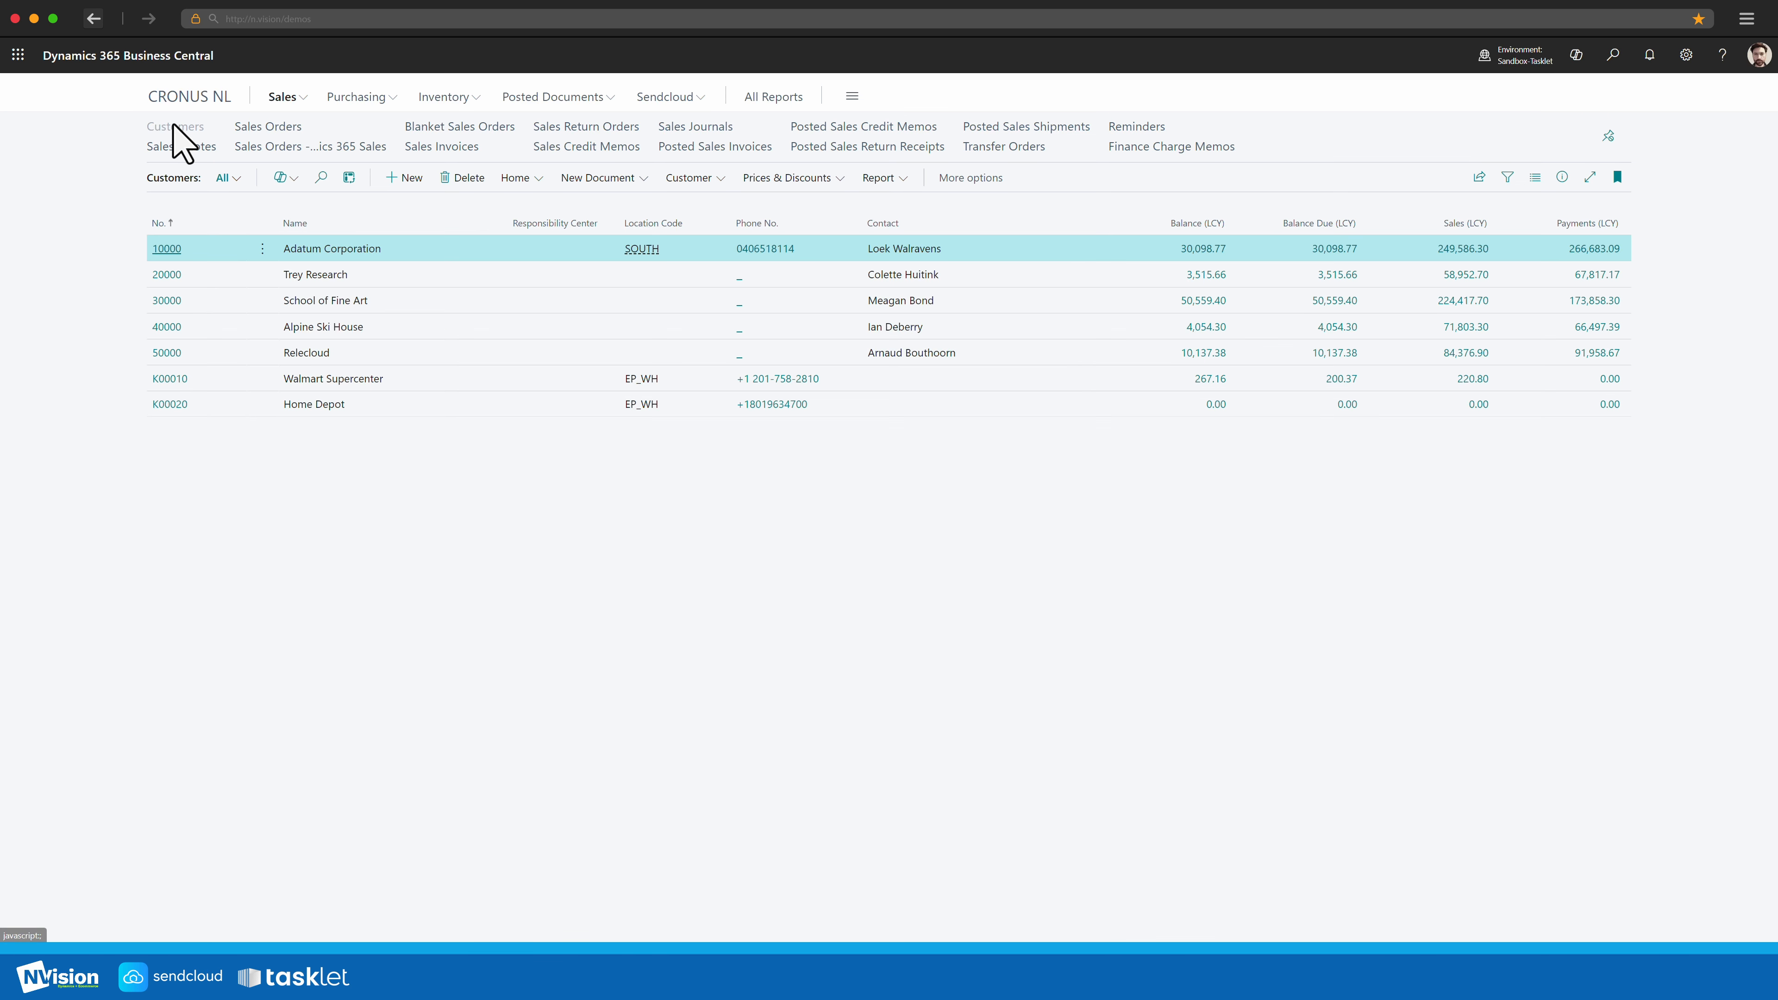
pyautogui.click(165, 249)
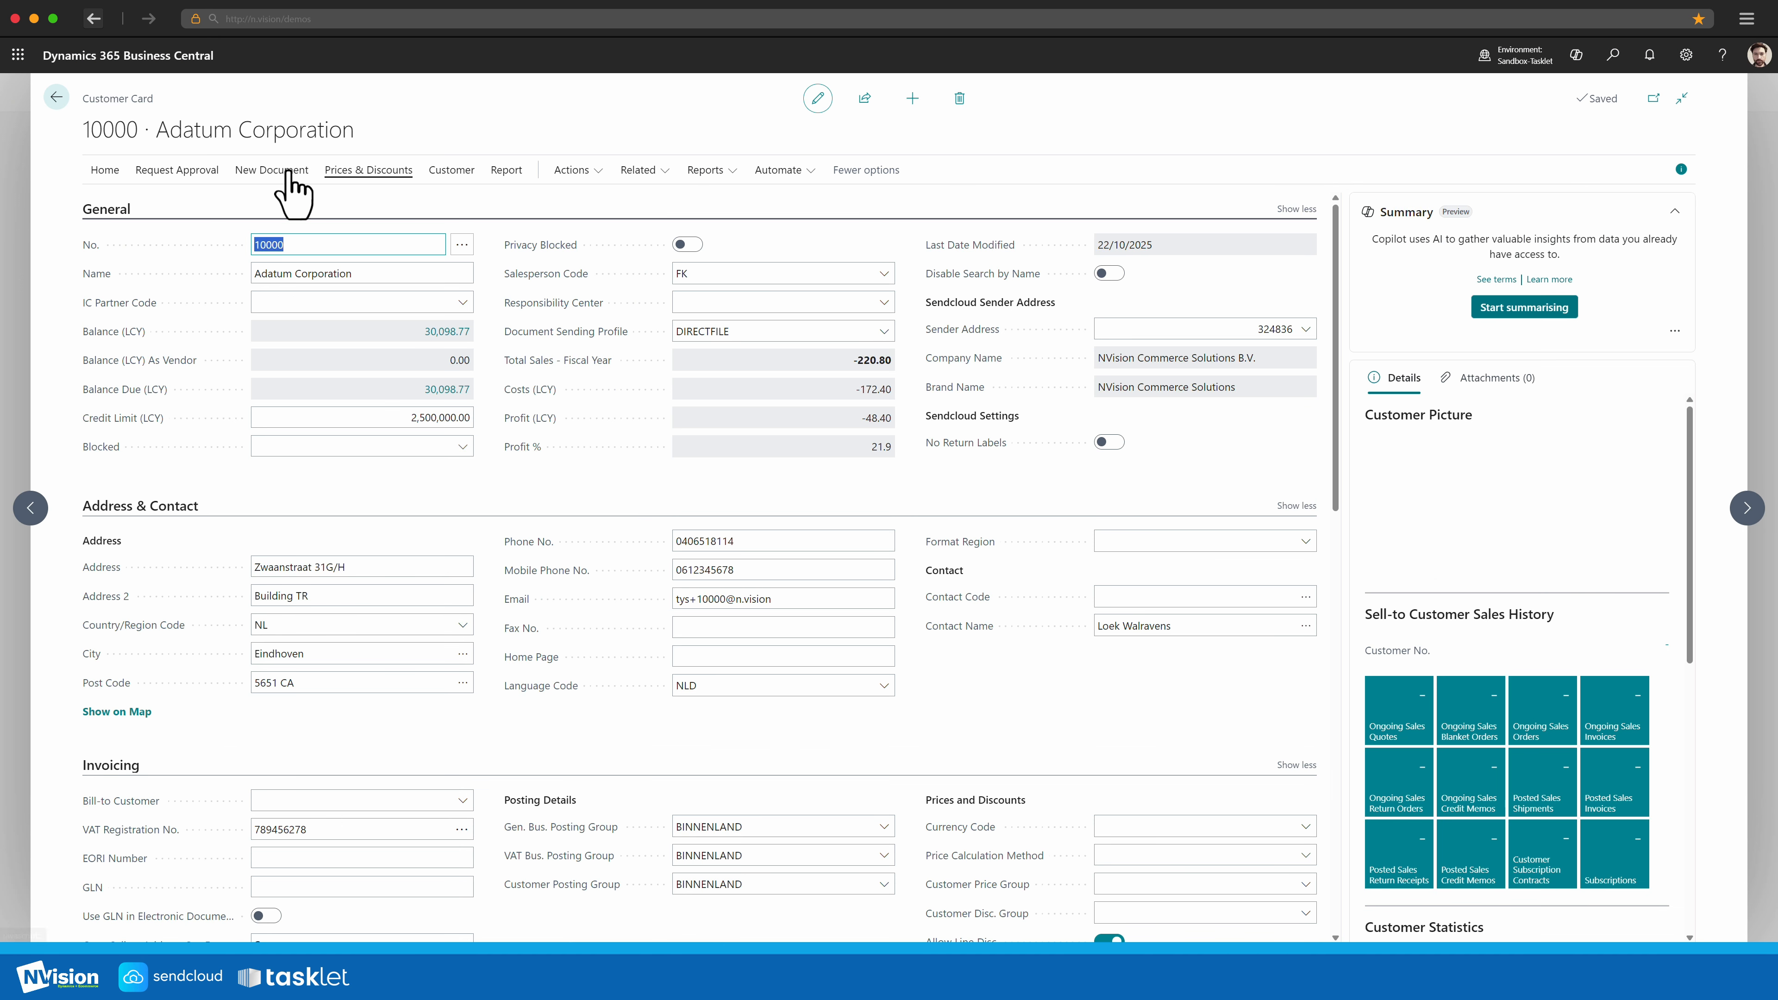
pyautogui.click(288, 172)
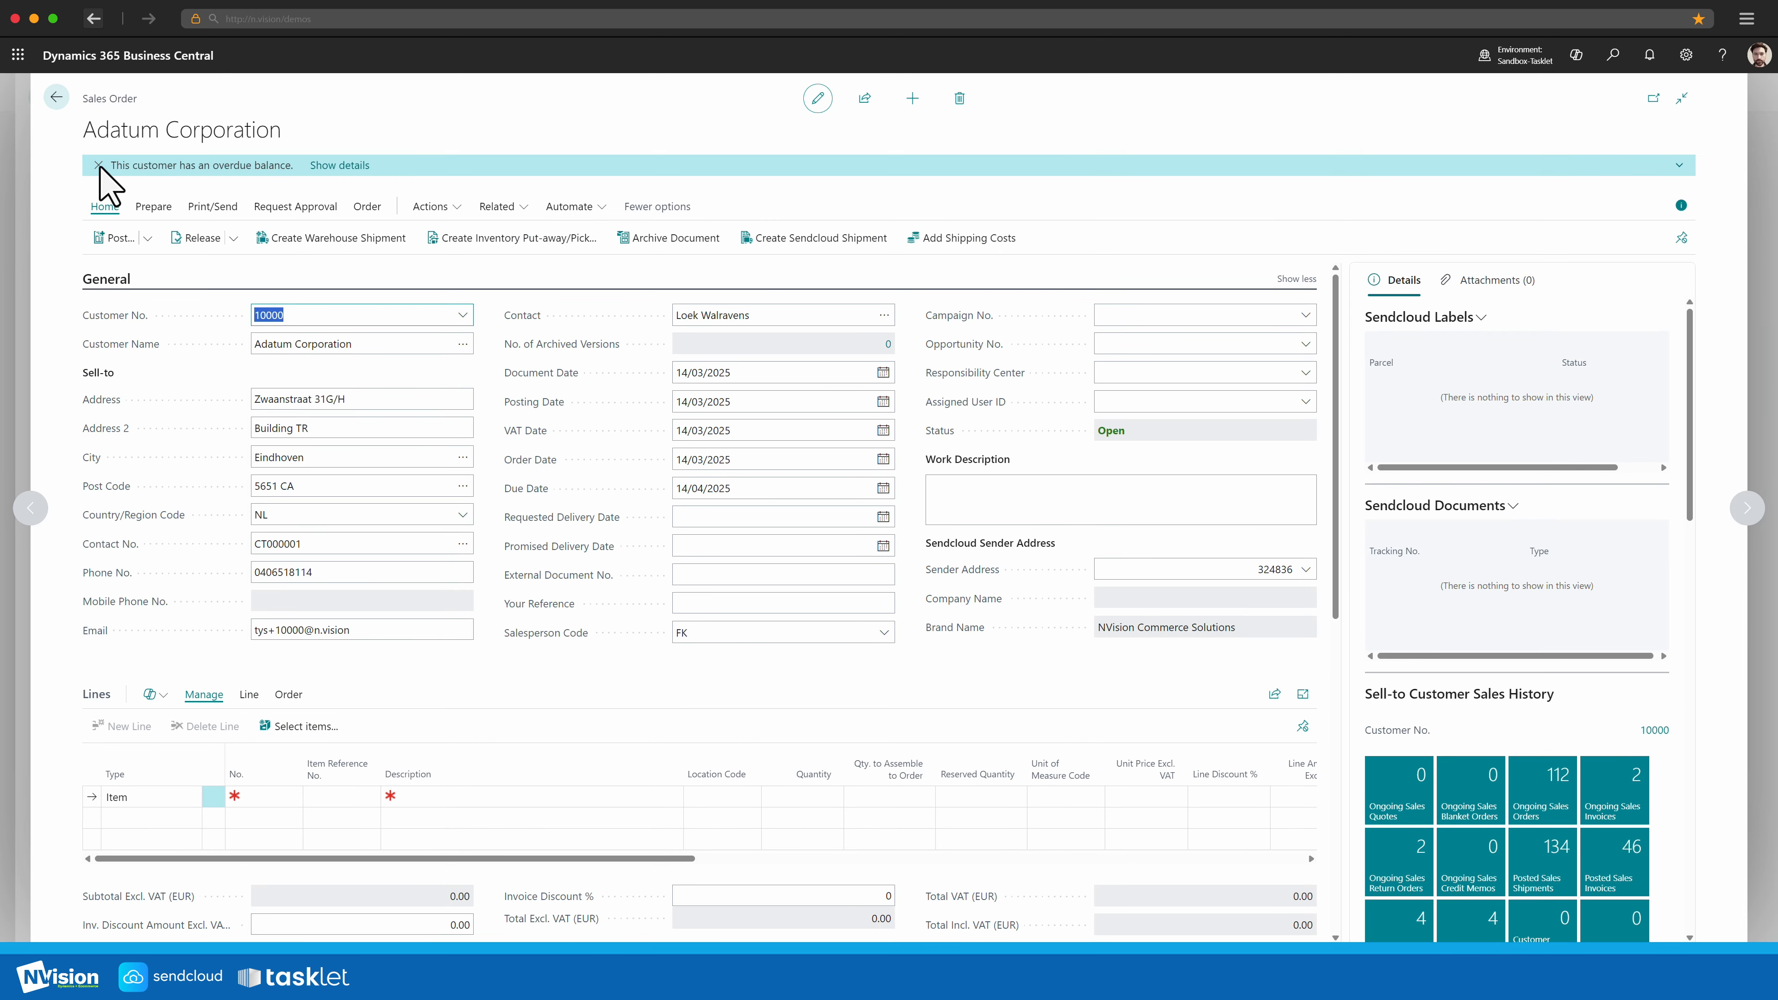
pyautogui.click(99, 165)
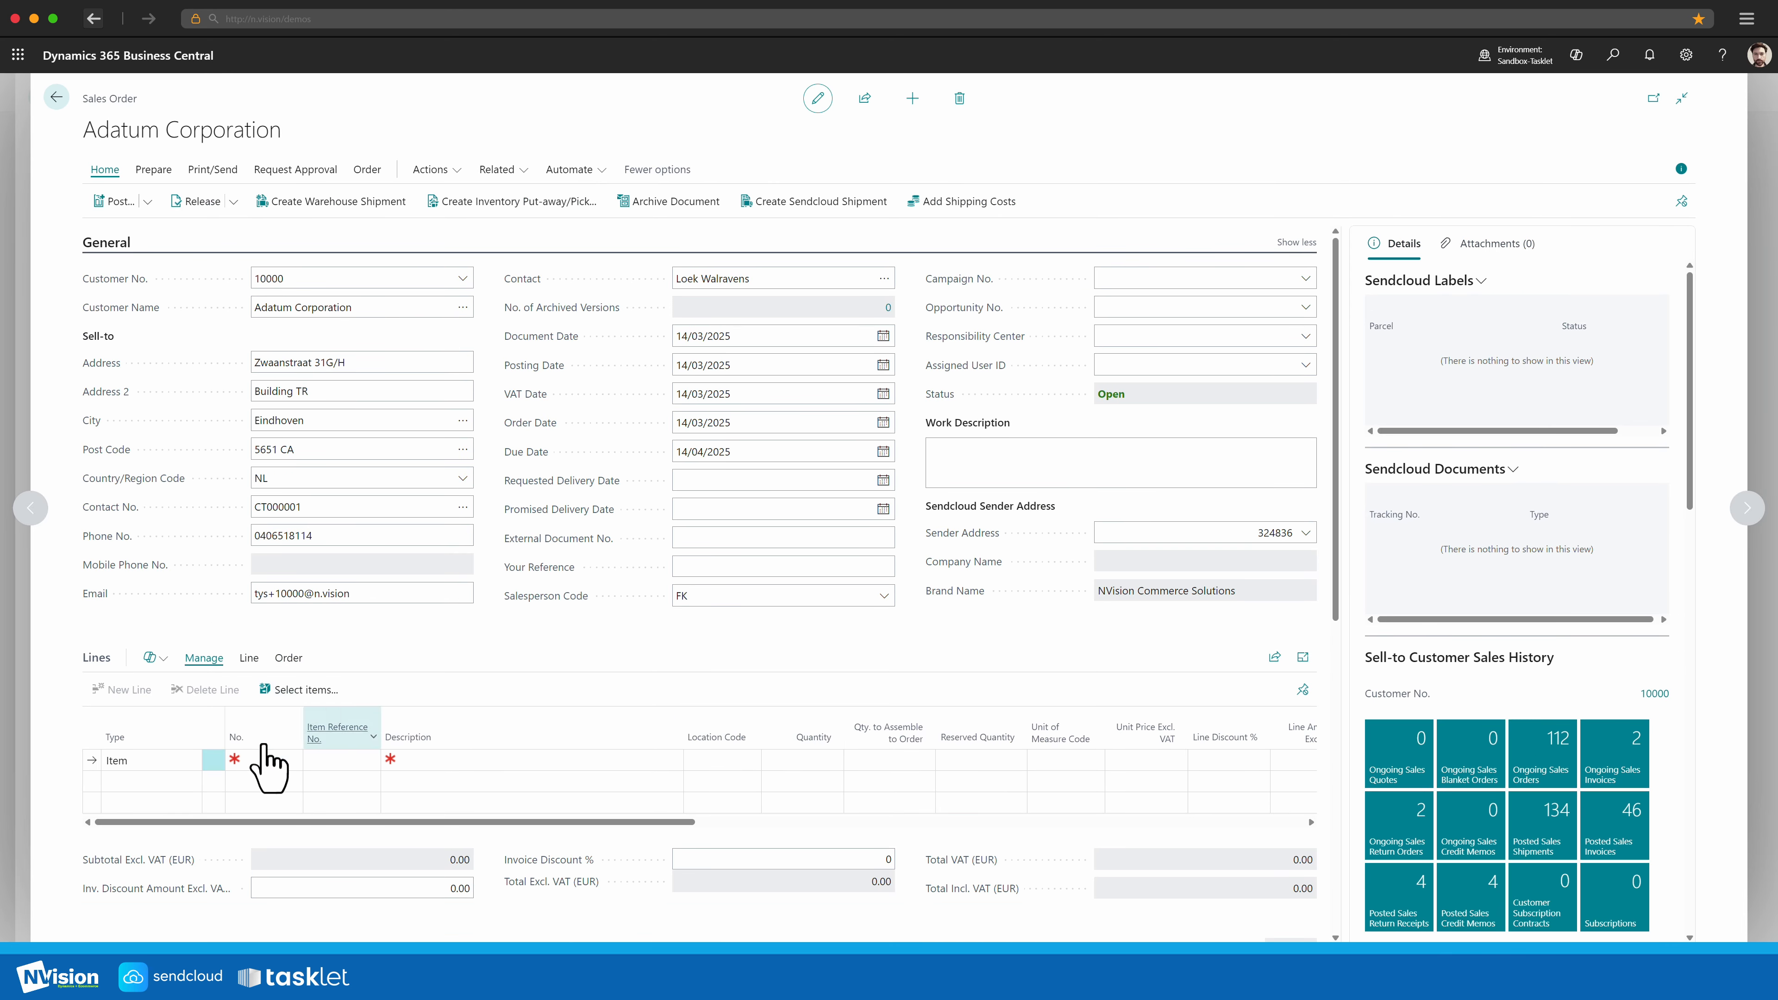
# Add an order line for item 1928-S, AMSTERDAM Lamp, with a quantity of 1.
pyautogui.click(269, 762)
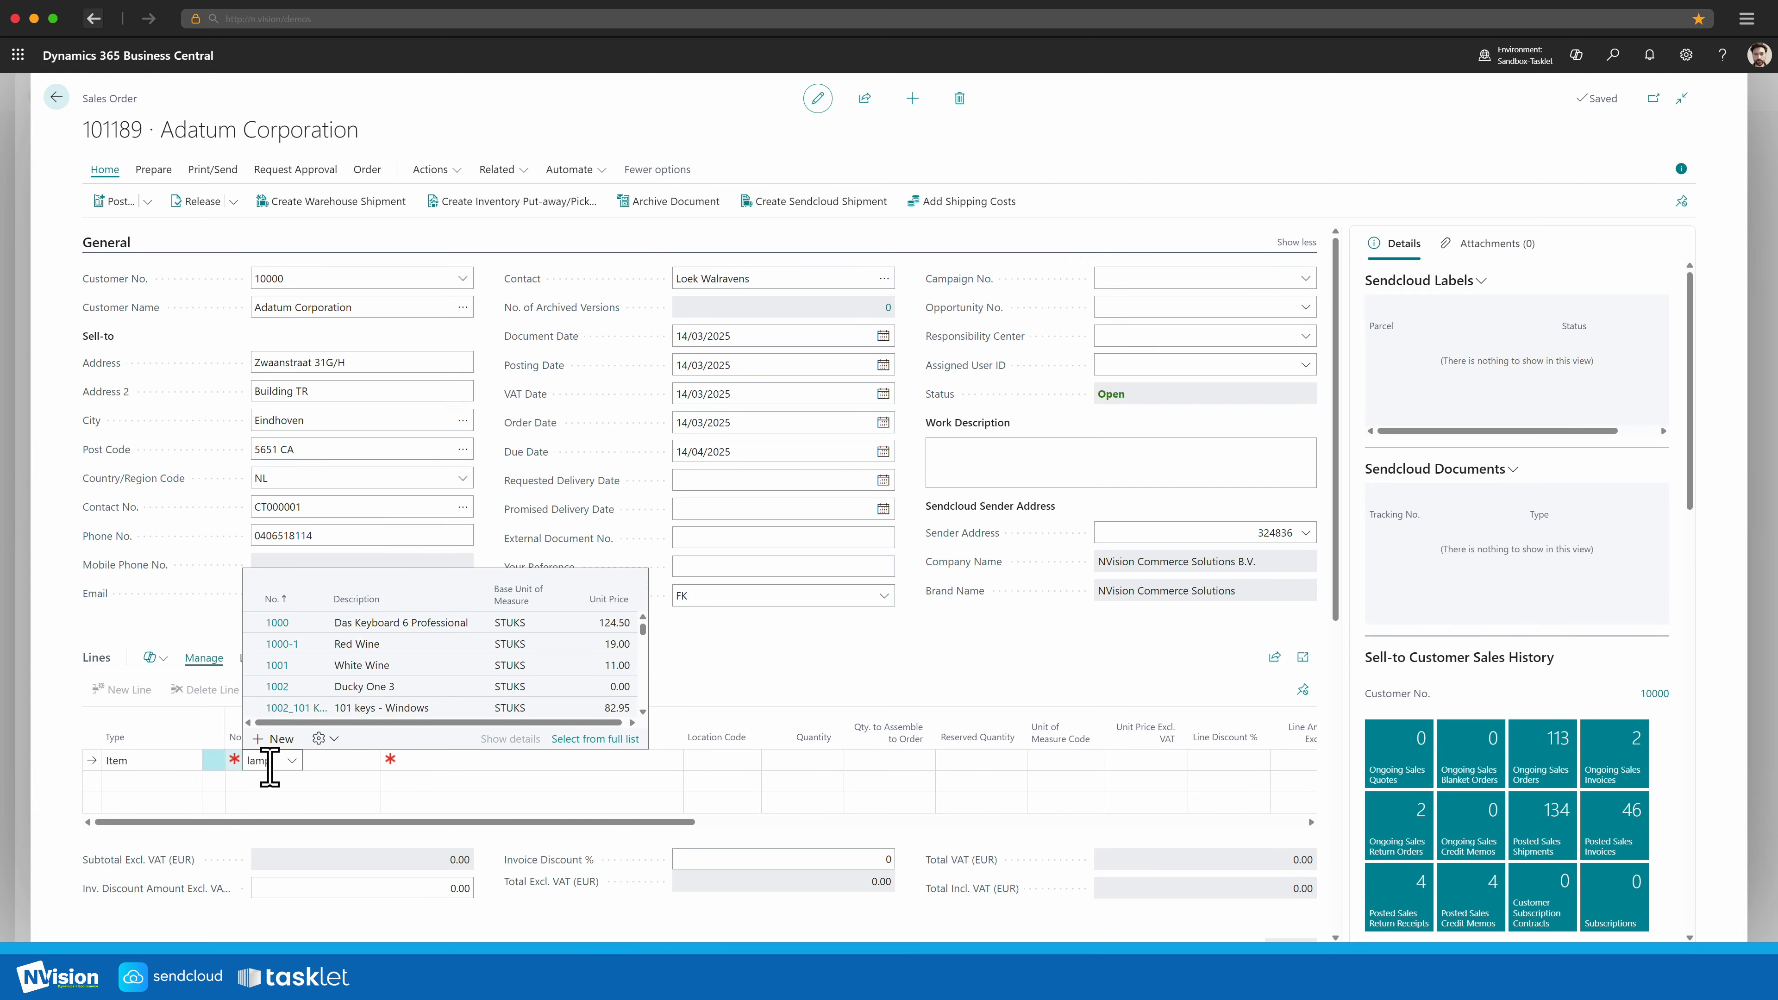
pyautogui.write('lamp')
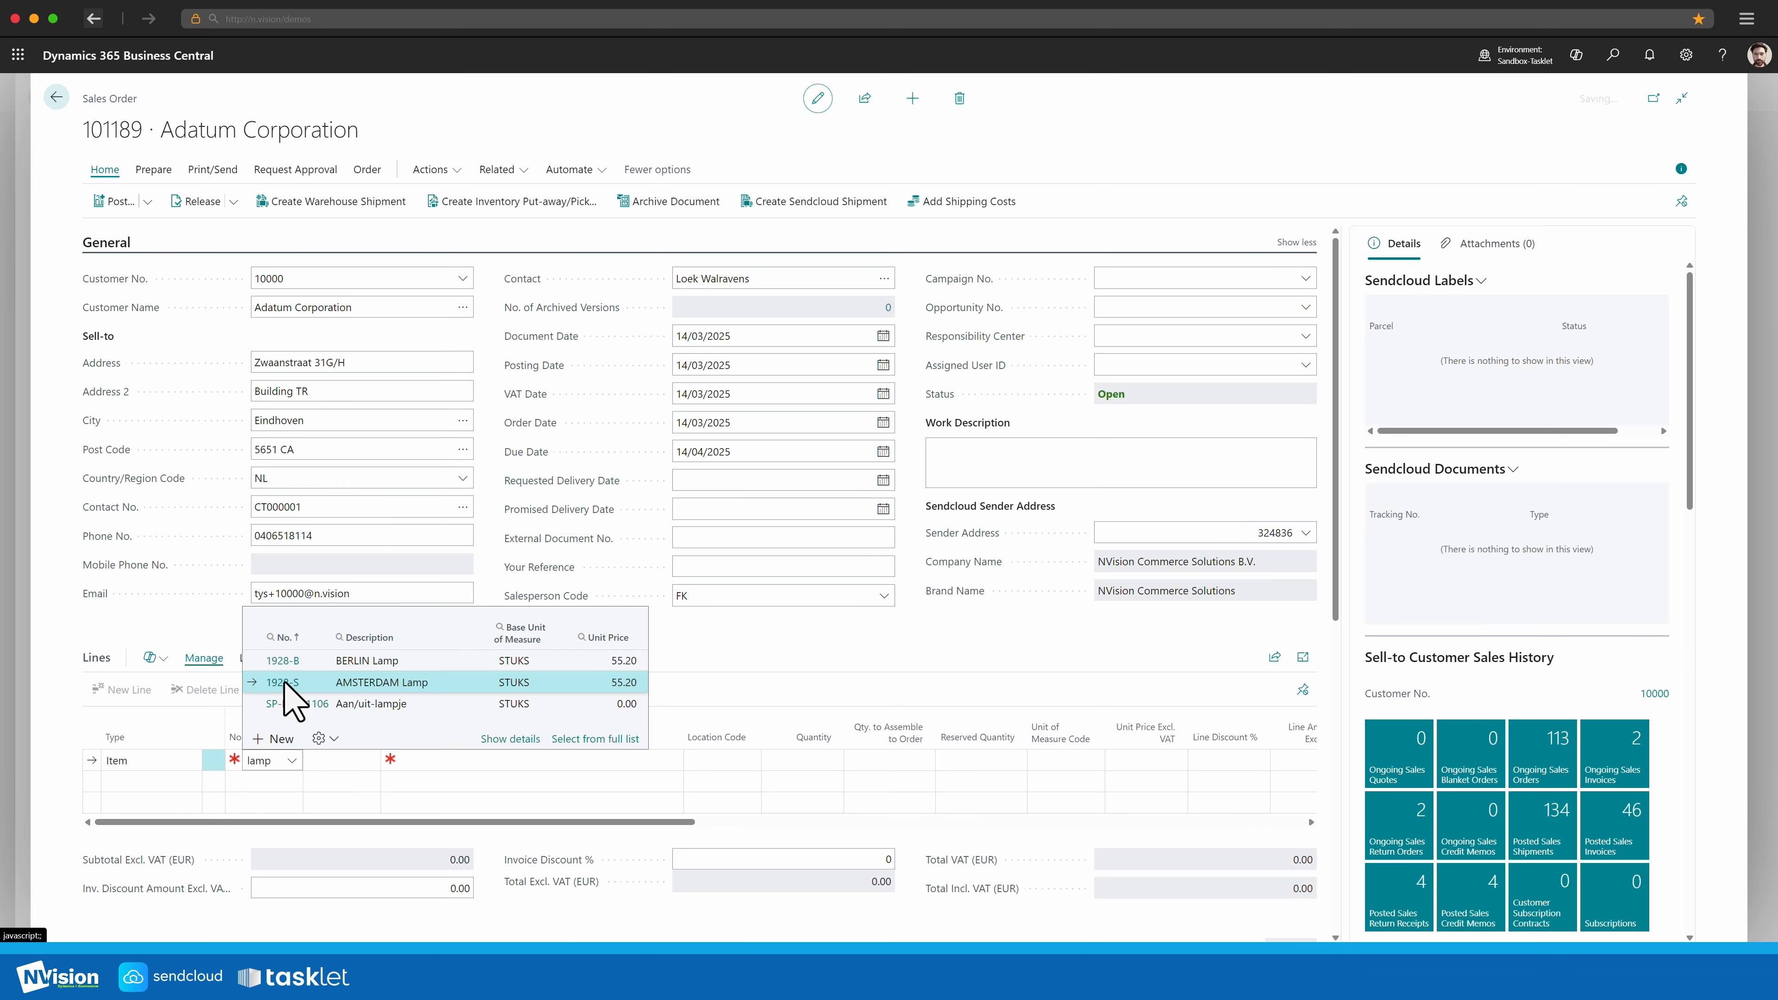
pyautogui.click(301, 683)
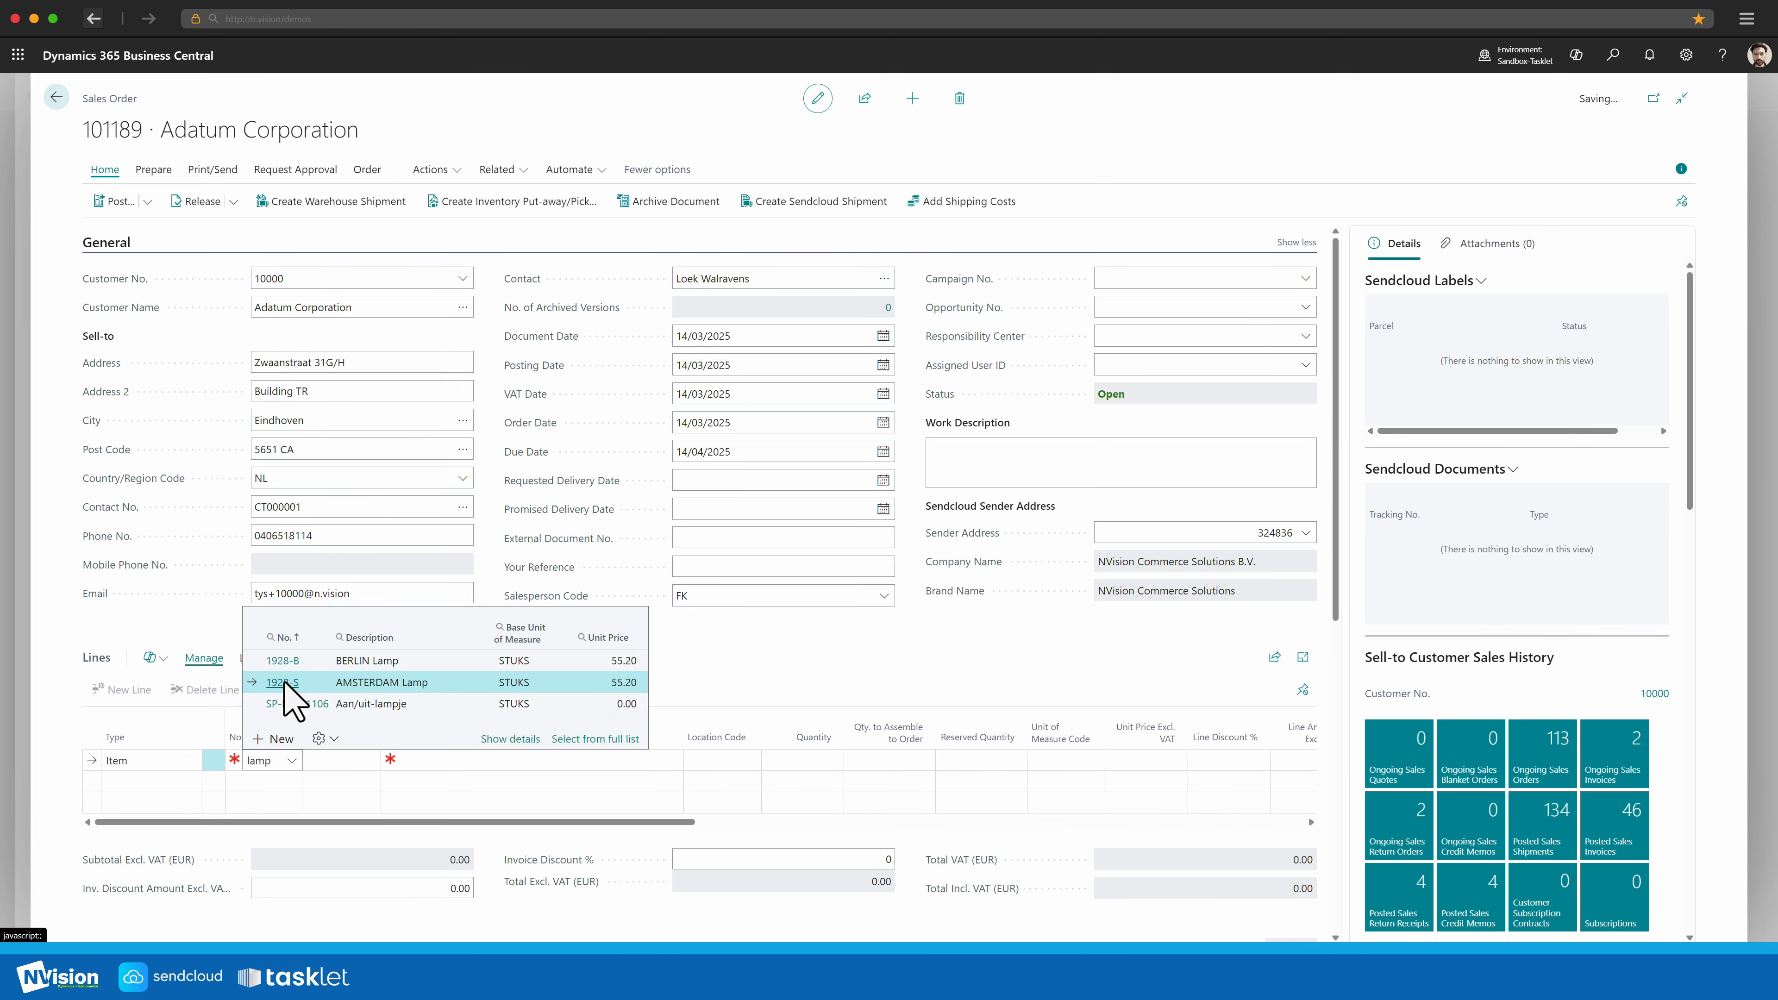
pyautogui.click(793, 758)
pyautogui.write('1')
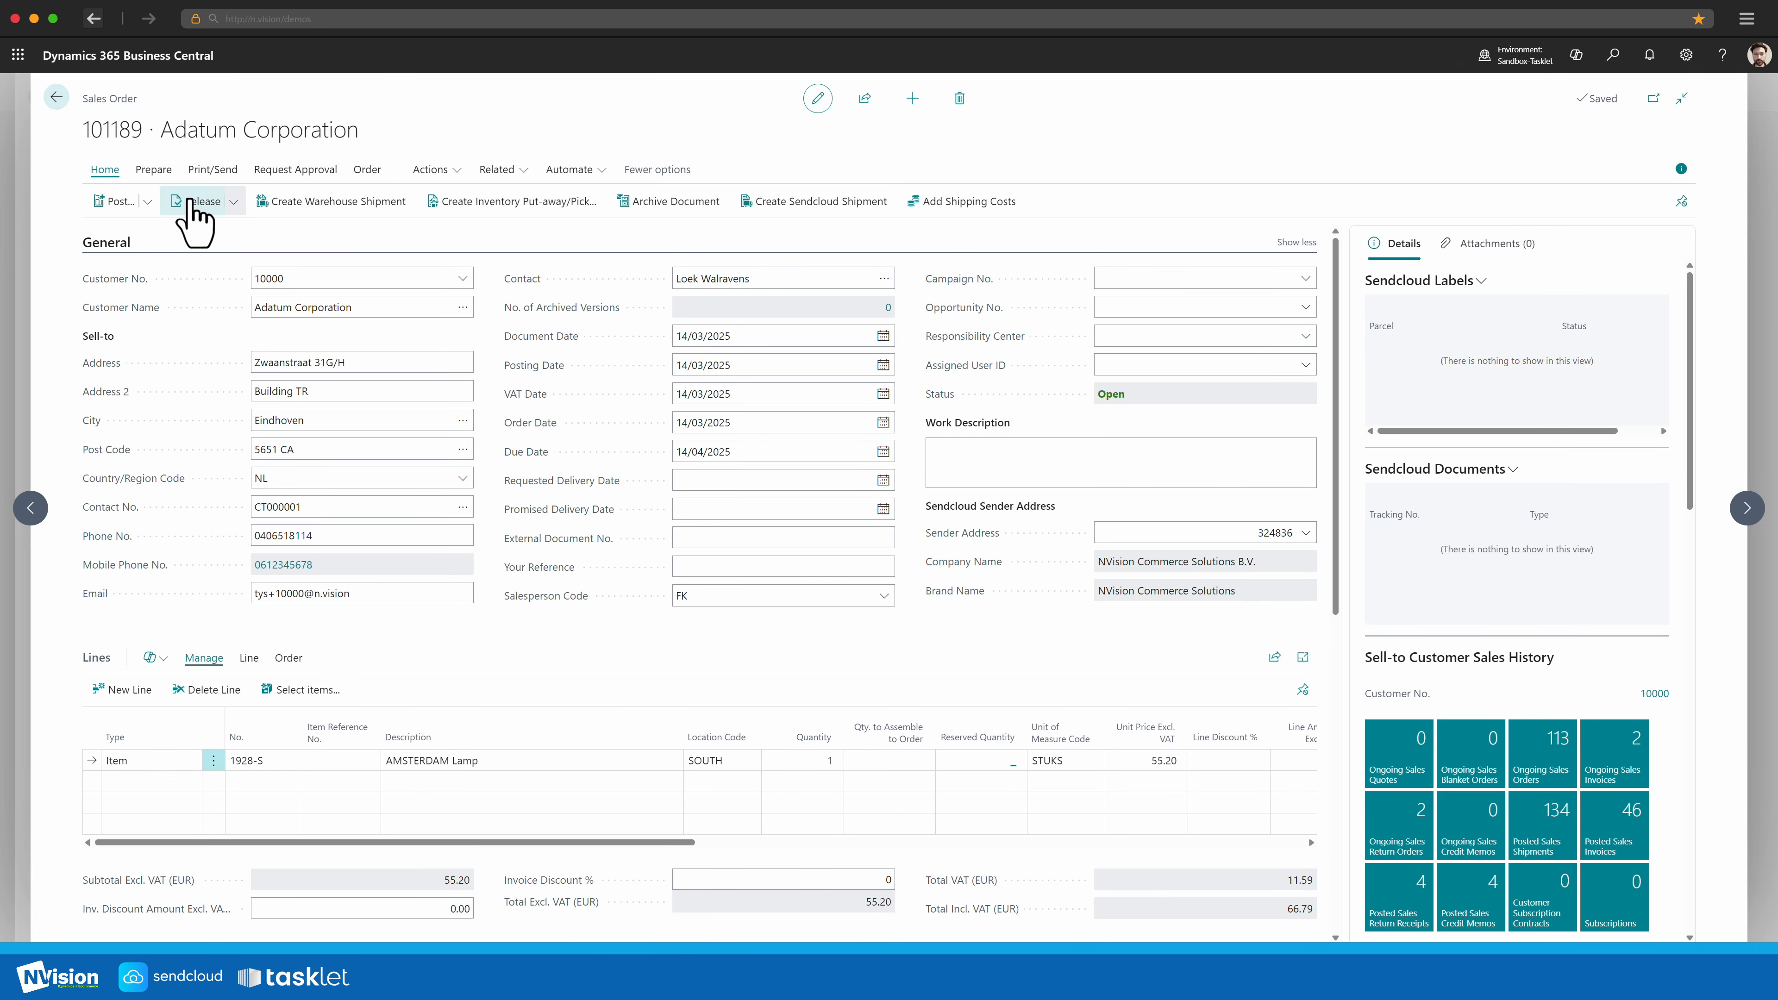
# Release the sales order and create a warehouse shipment from it.
pyautogui.click(197, 202)
pyautogui.click(342, 204)
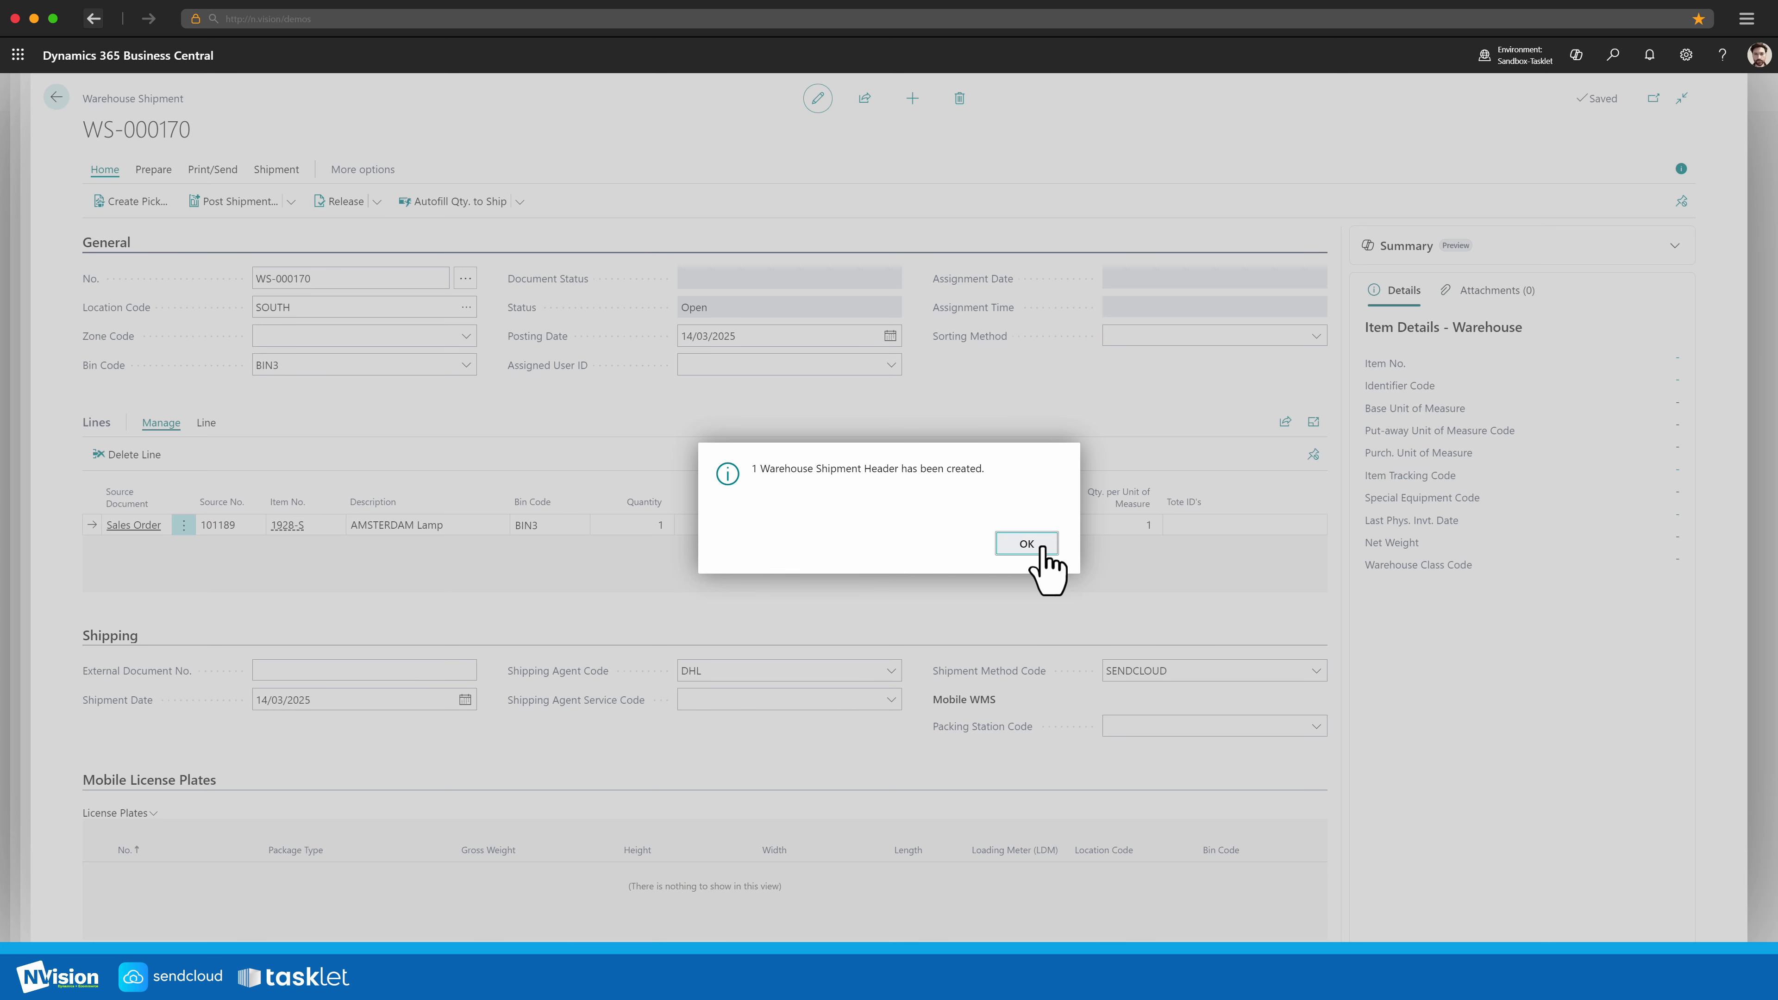
pyautogui.click(1036, 546)
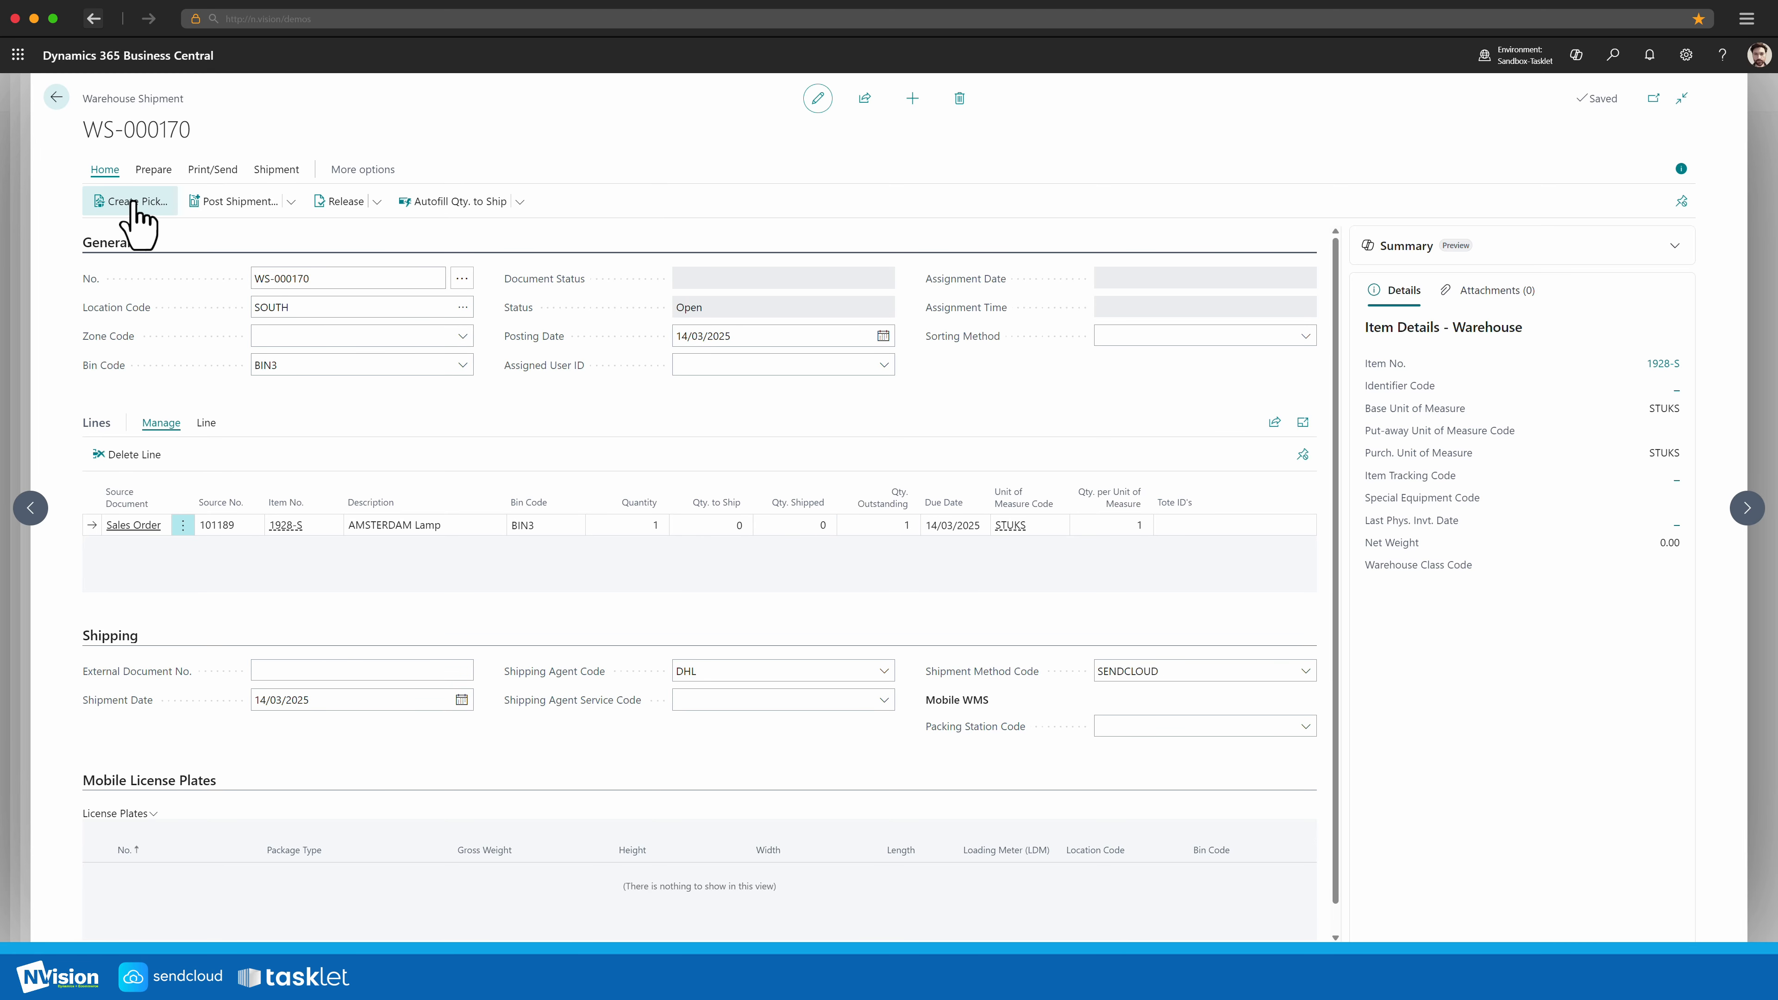
# Create a warehouse pick for the shipment with the default options.
pyautogui.click(158, 207)
pyautogui.click(989, 674)
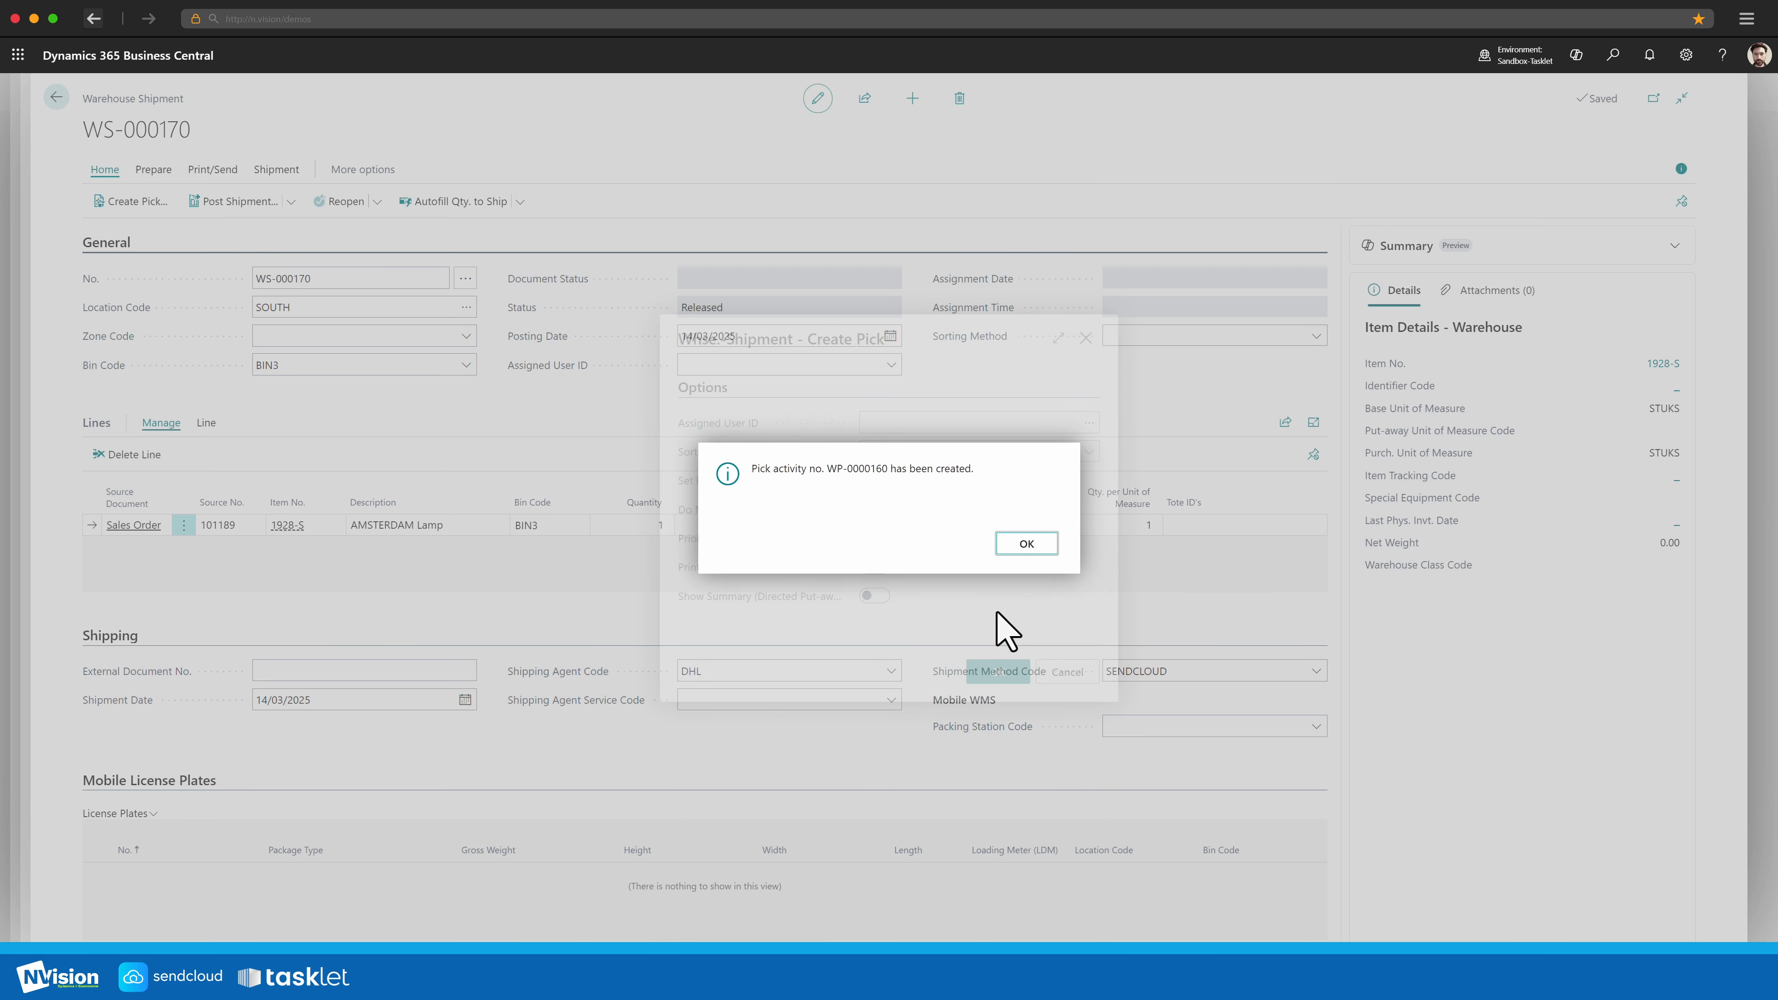
pyautogui.click(1012, 544)
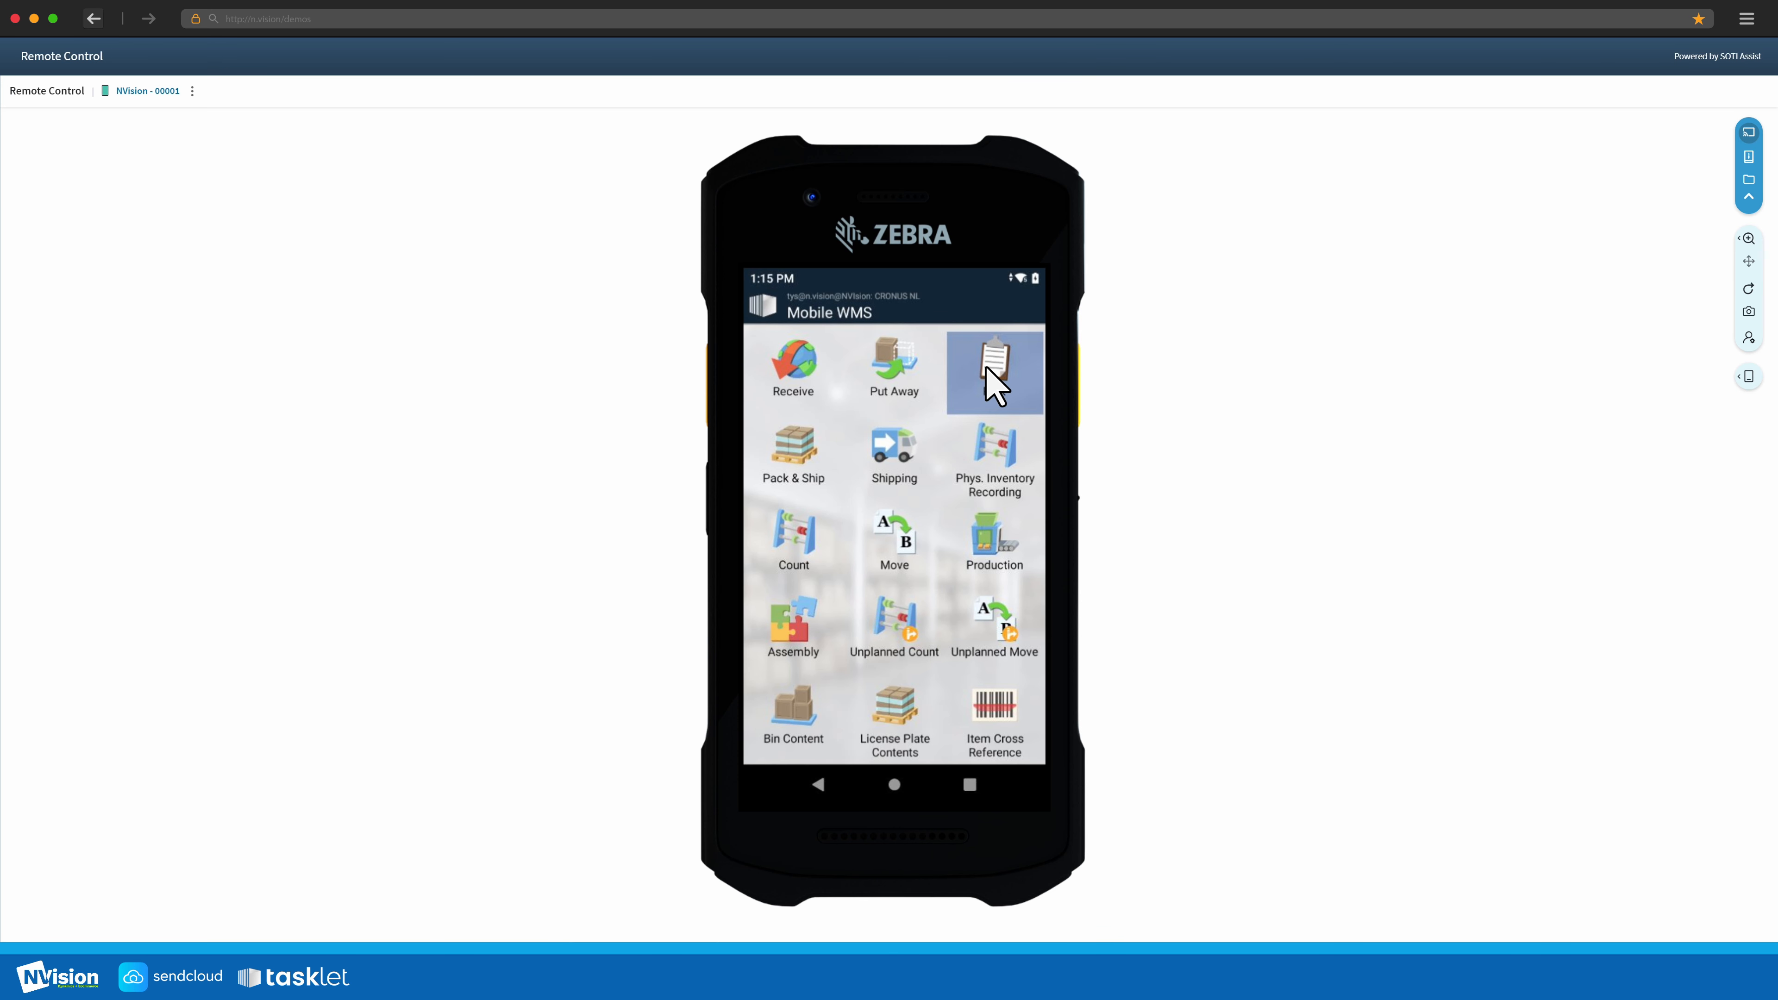
# In Mobile WMS on the handheld, open the pick order's AMSTERDAM Lamp line and register BIN1 as the take bin.
pyautogui.click(997, 386)
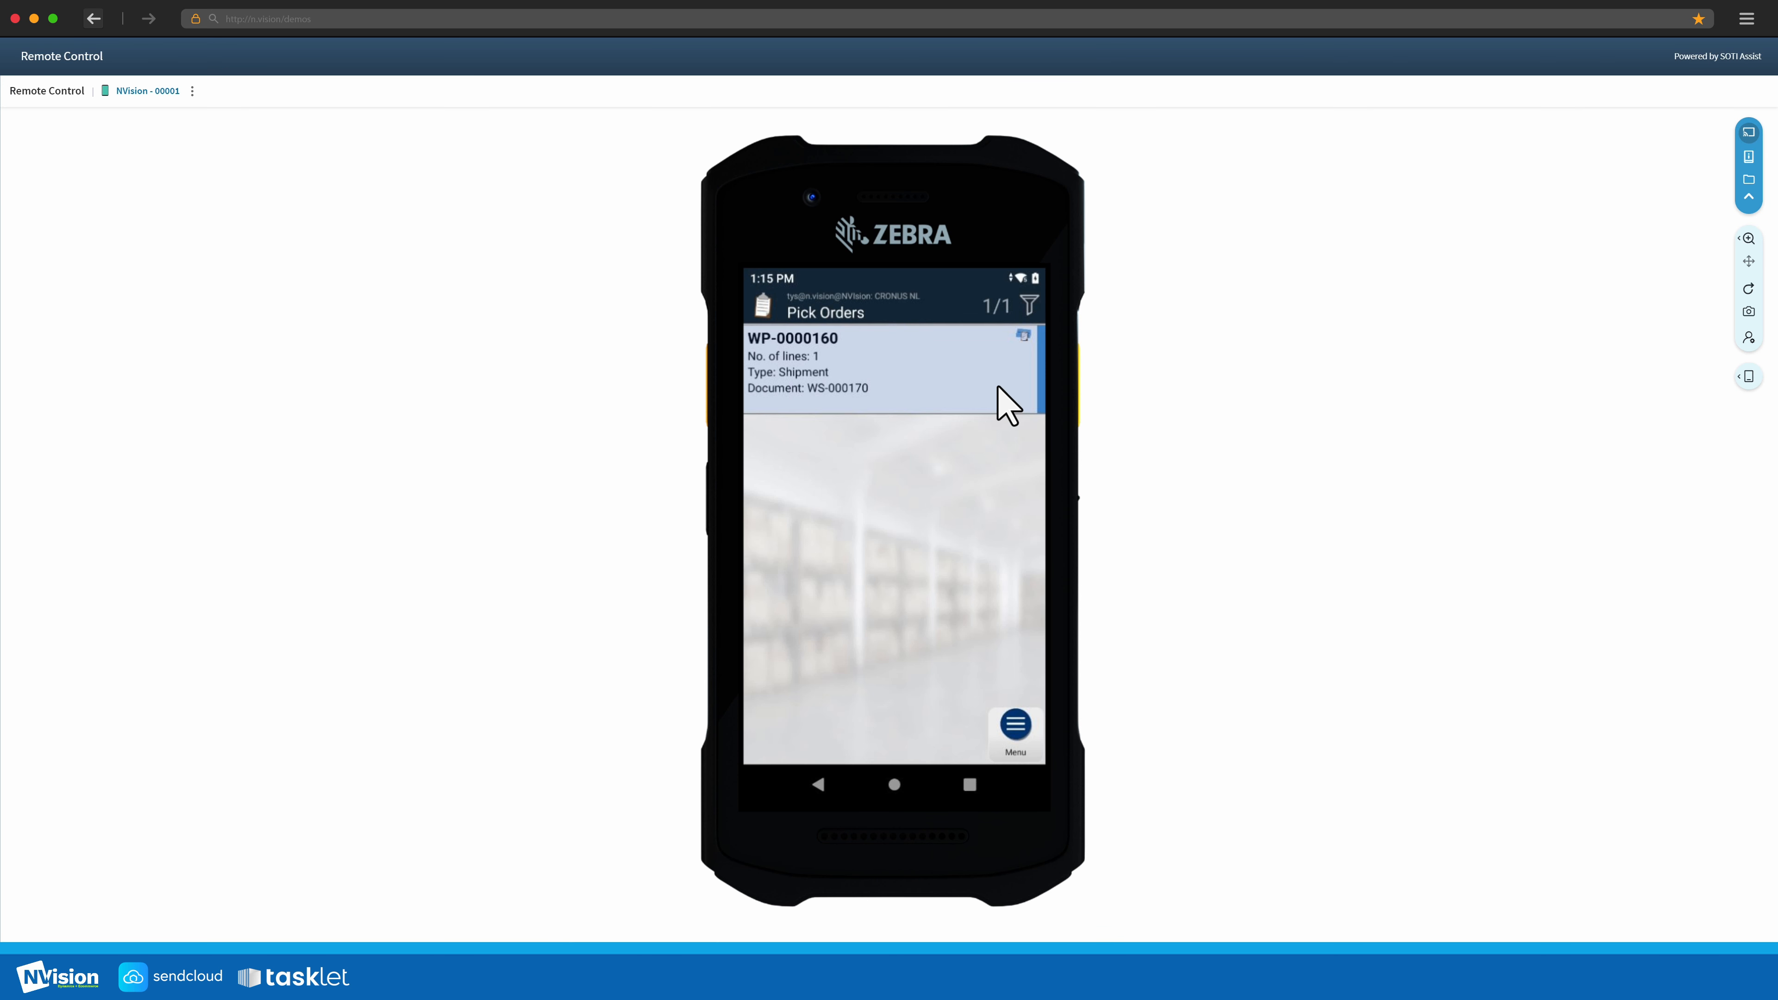
pyautogui.click(897, 415)
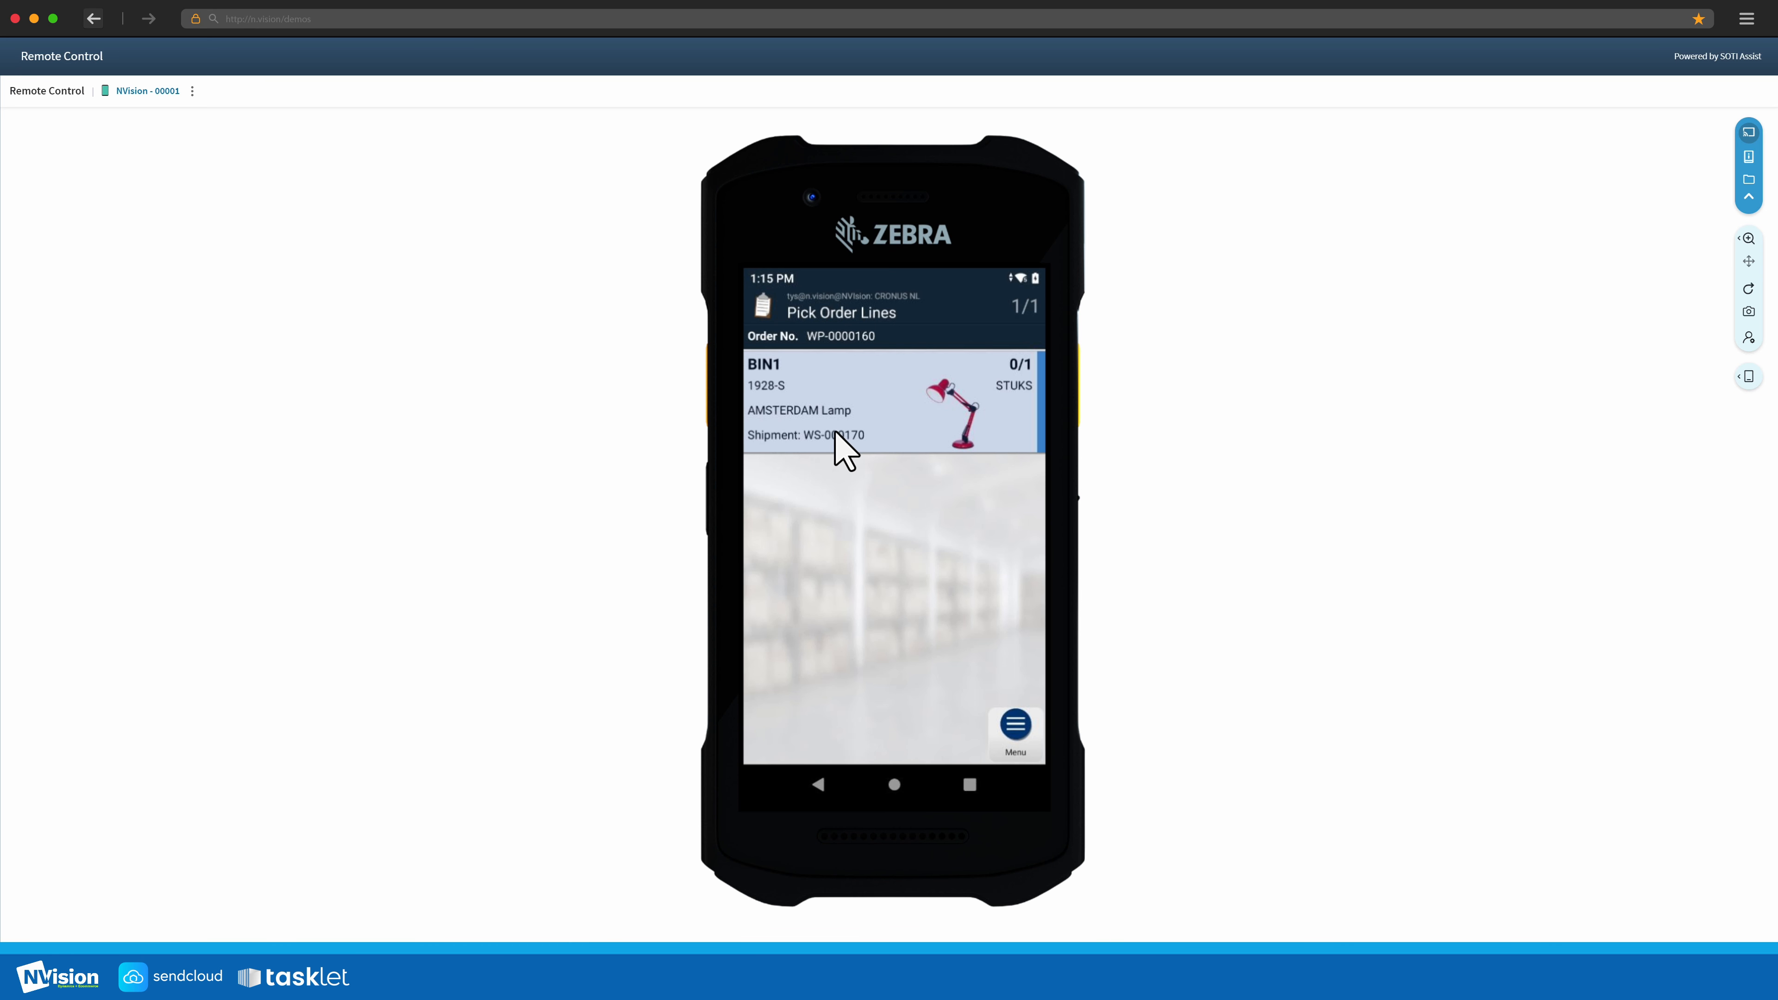
pyautogui.click(835, 438)
pyautogui.click(815, 529)
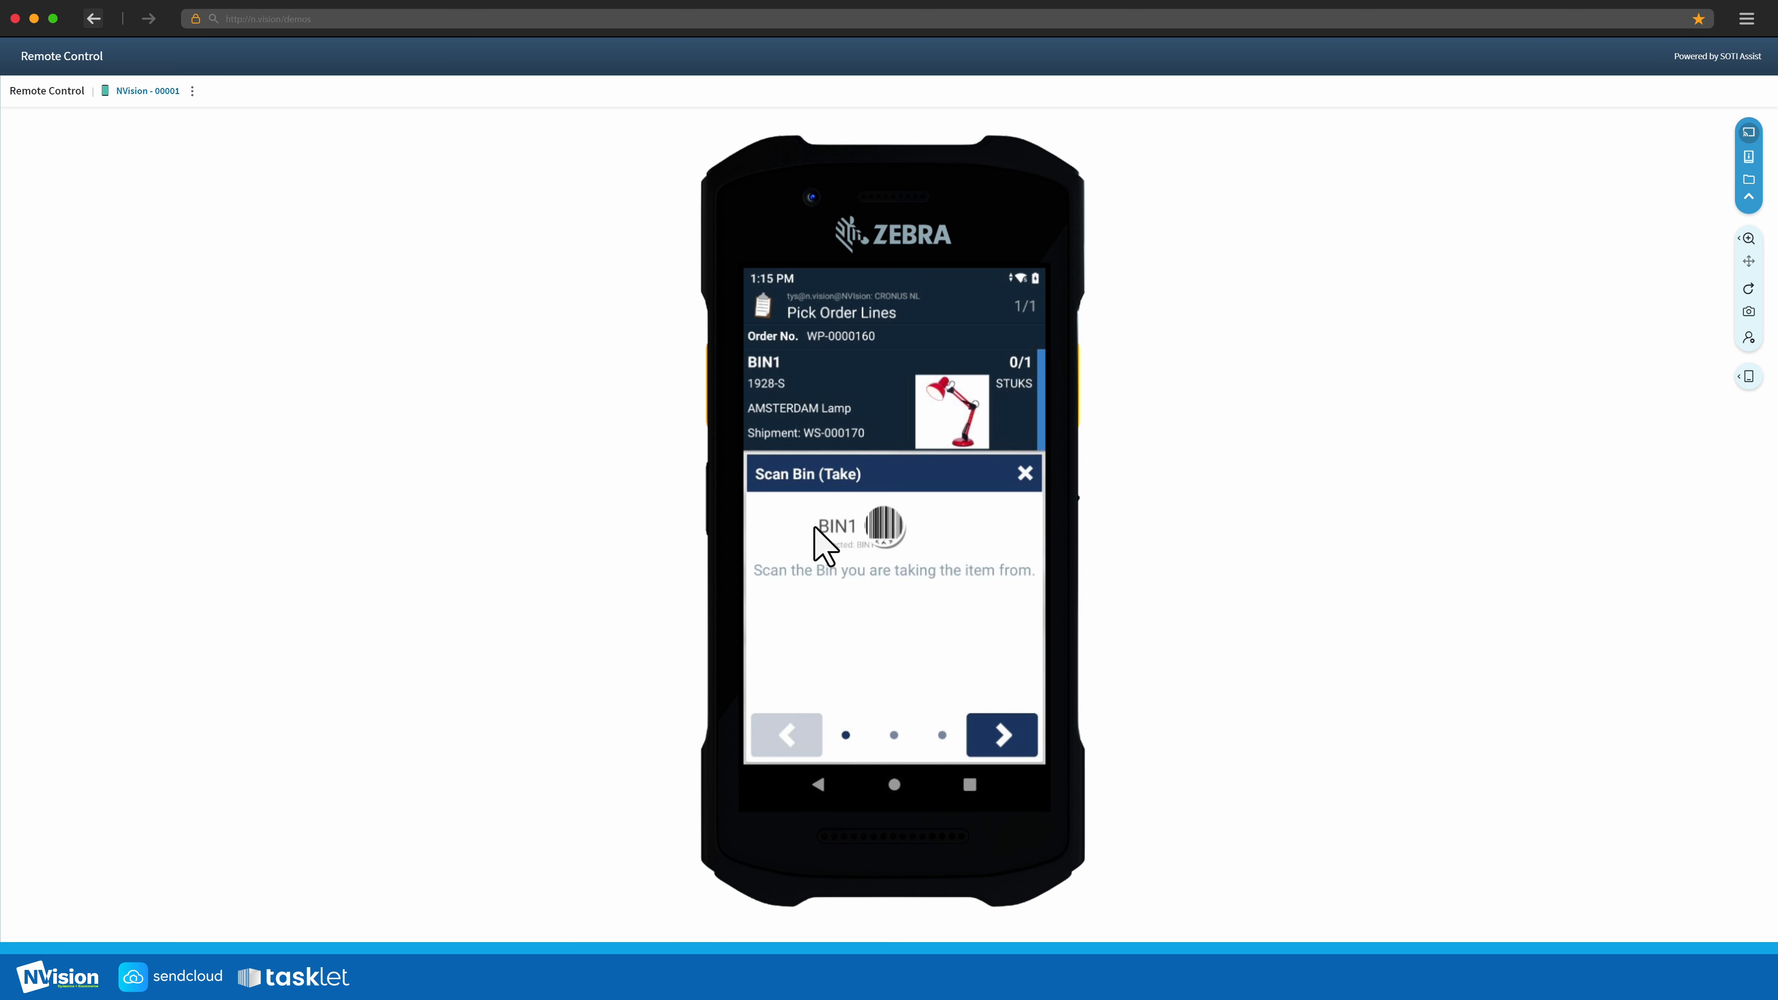
pyautogui.click(997, 721)
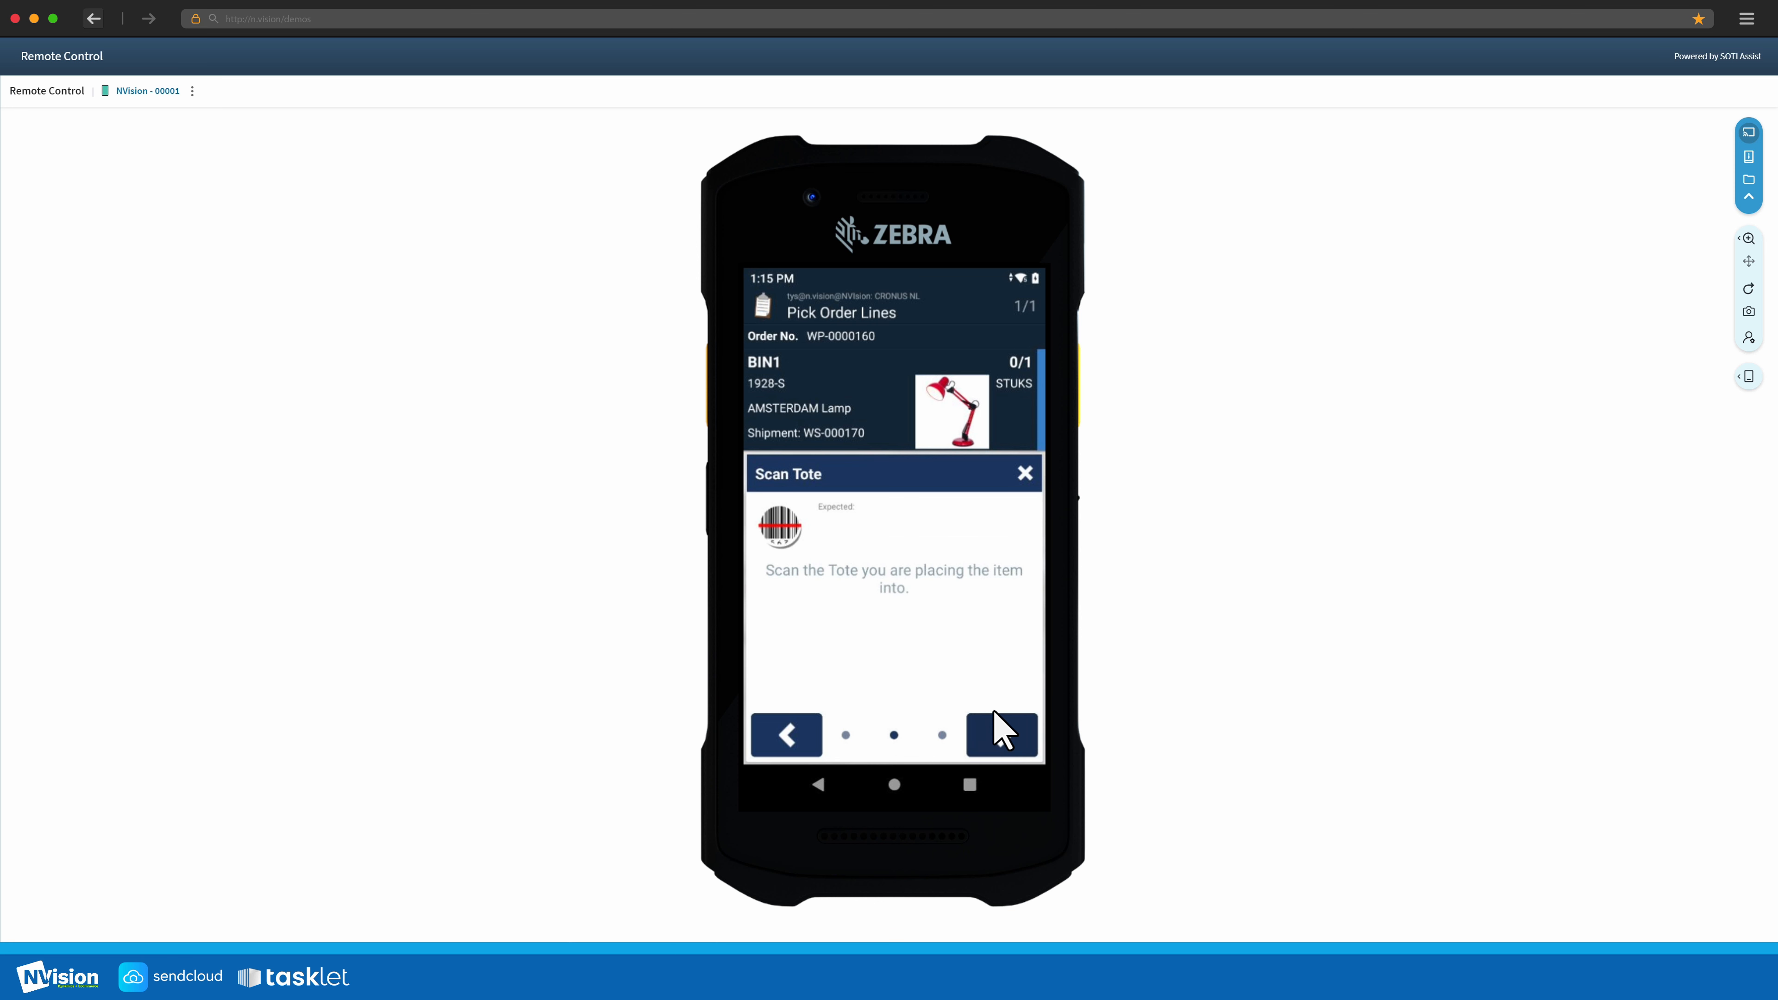
# Register a quantity of 1 into tote TT489 and post the pick order.
pyautogui.click(855, 525)
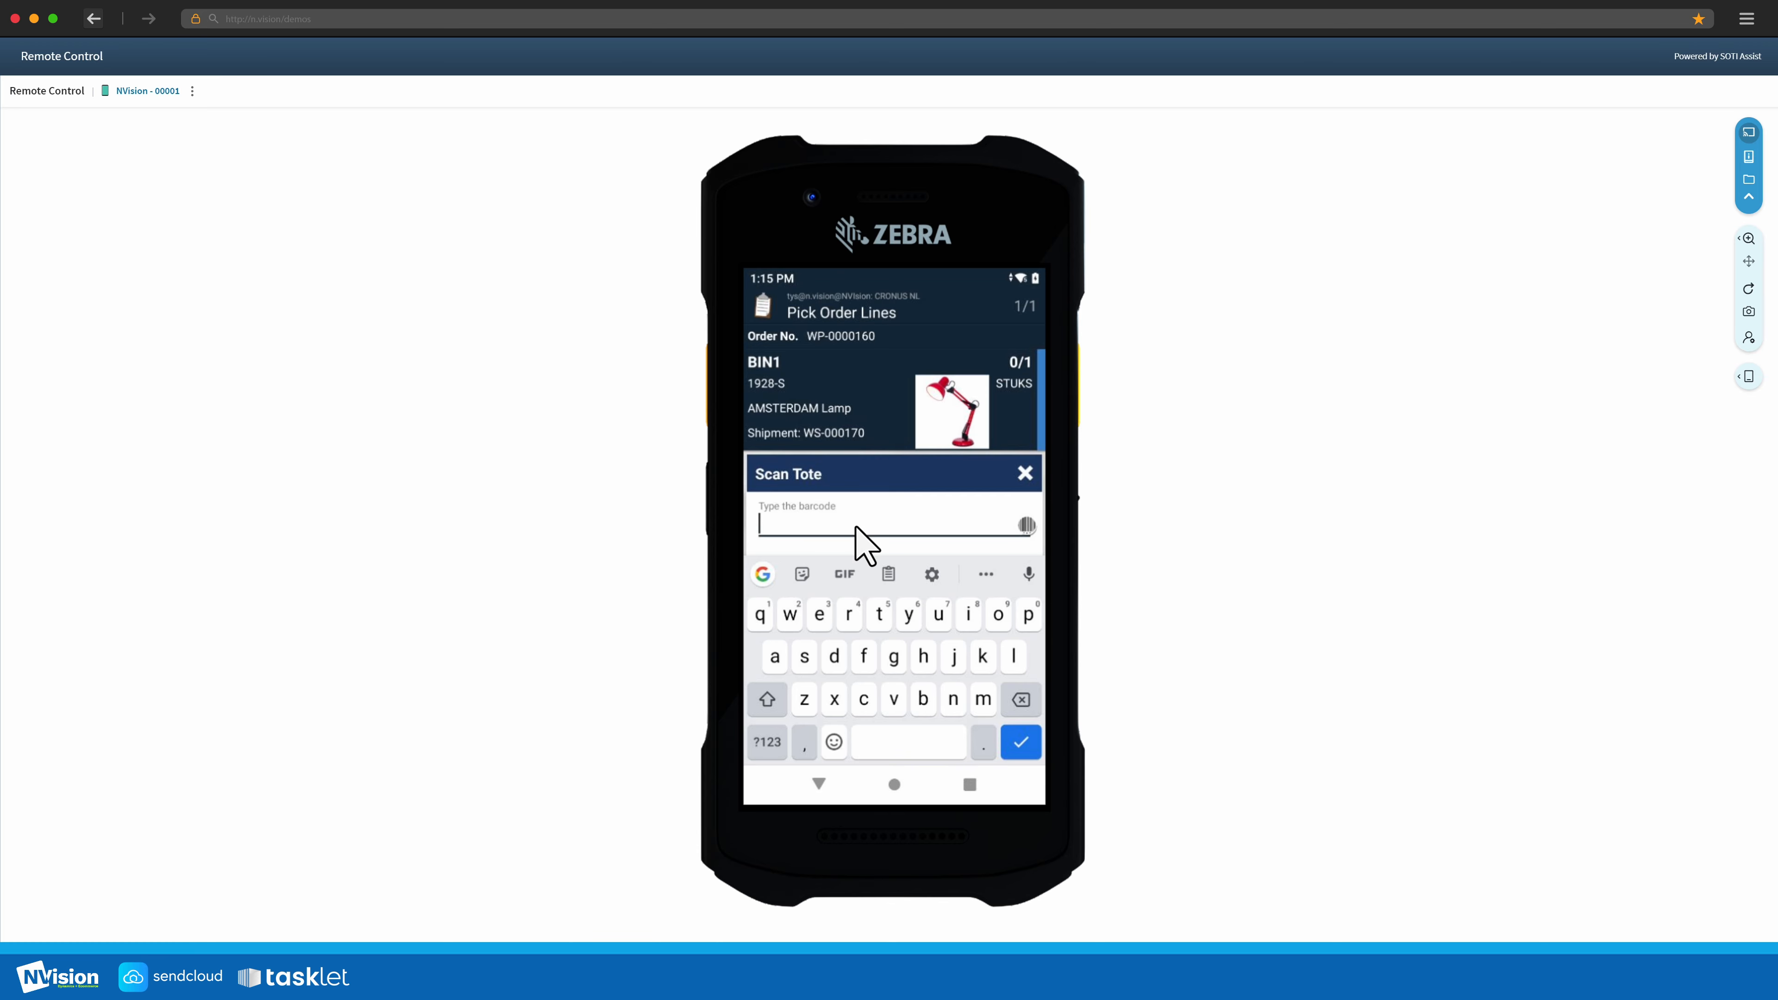
pyautogui.write('tt489')
pyautogui.click(1019, 743)
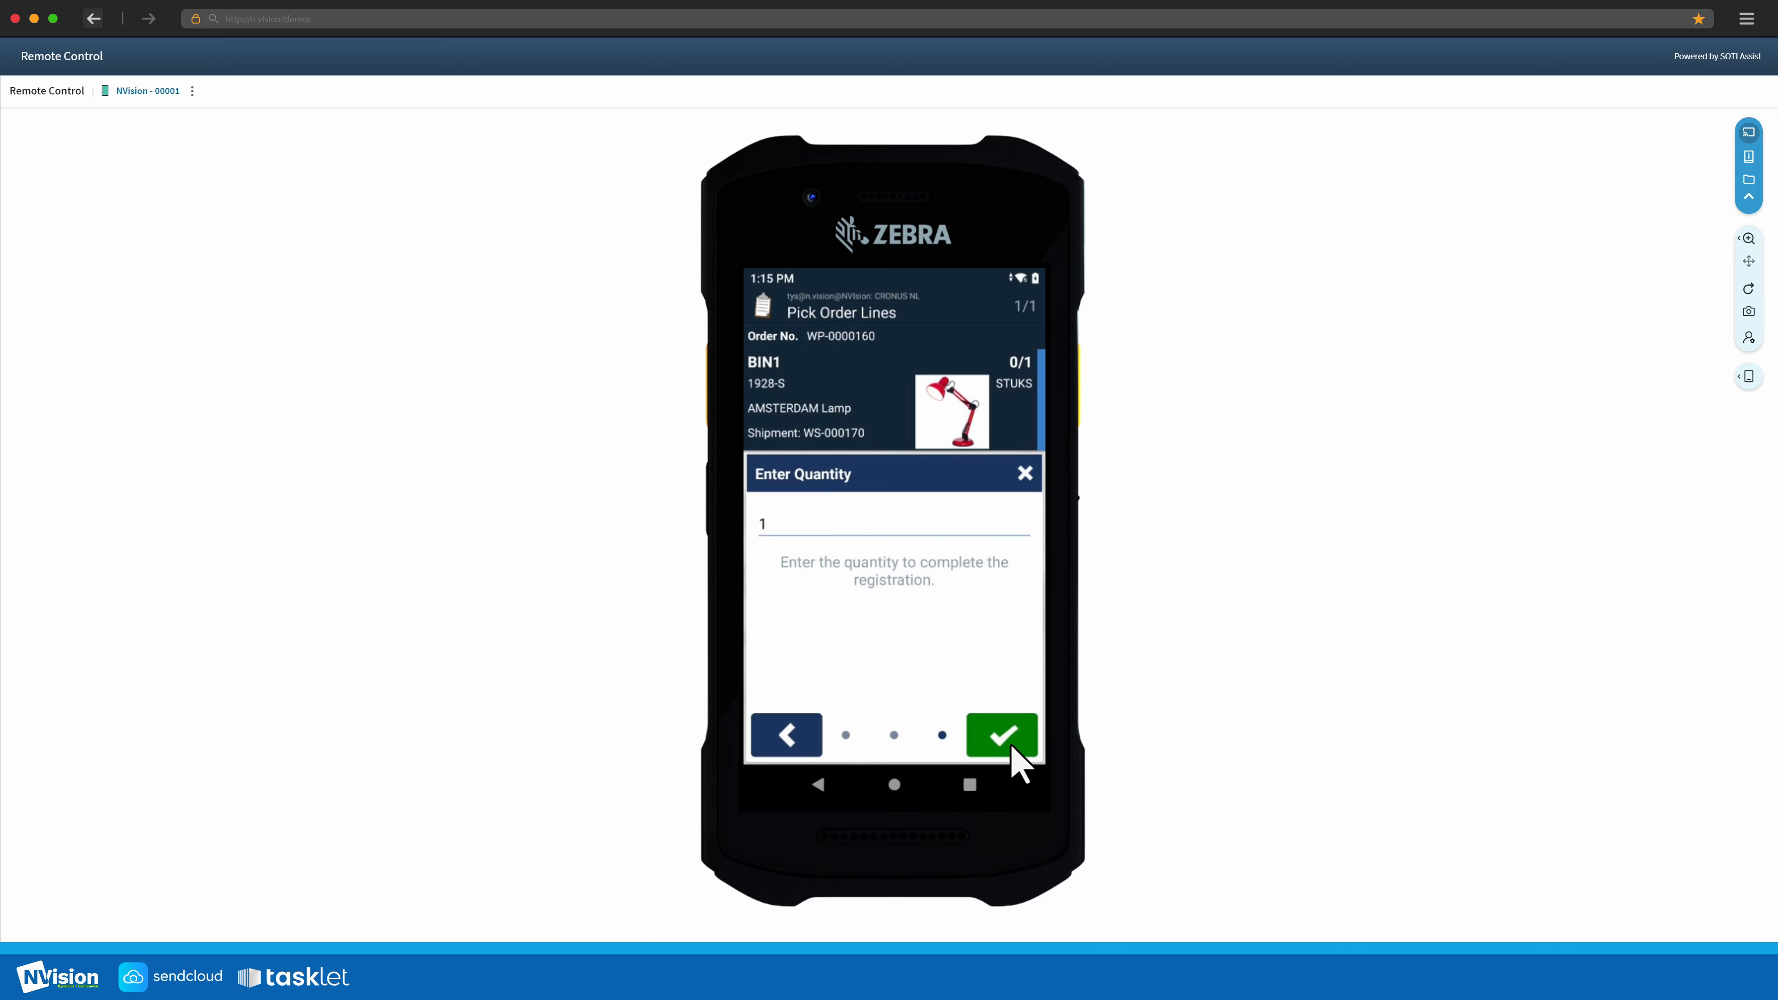
pyautogui.click(1012, 747)
pyautogui.click(939, 449)
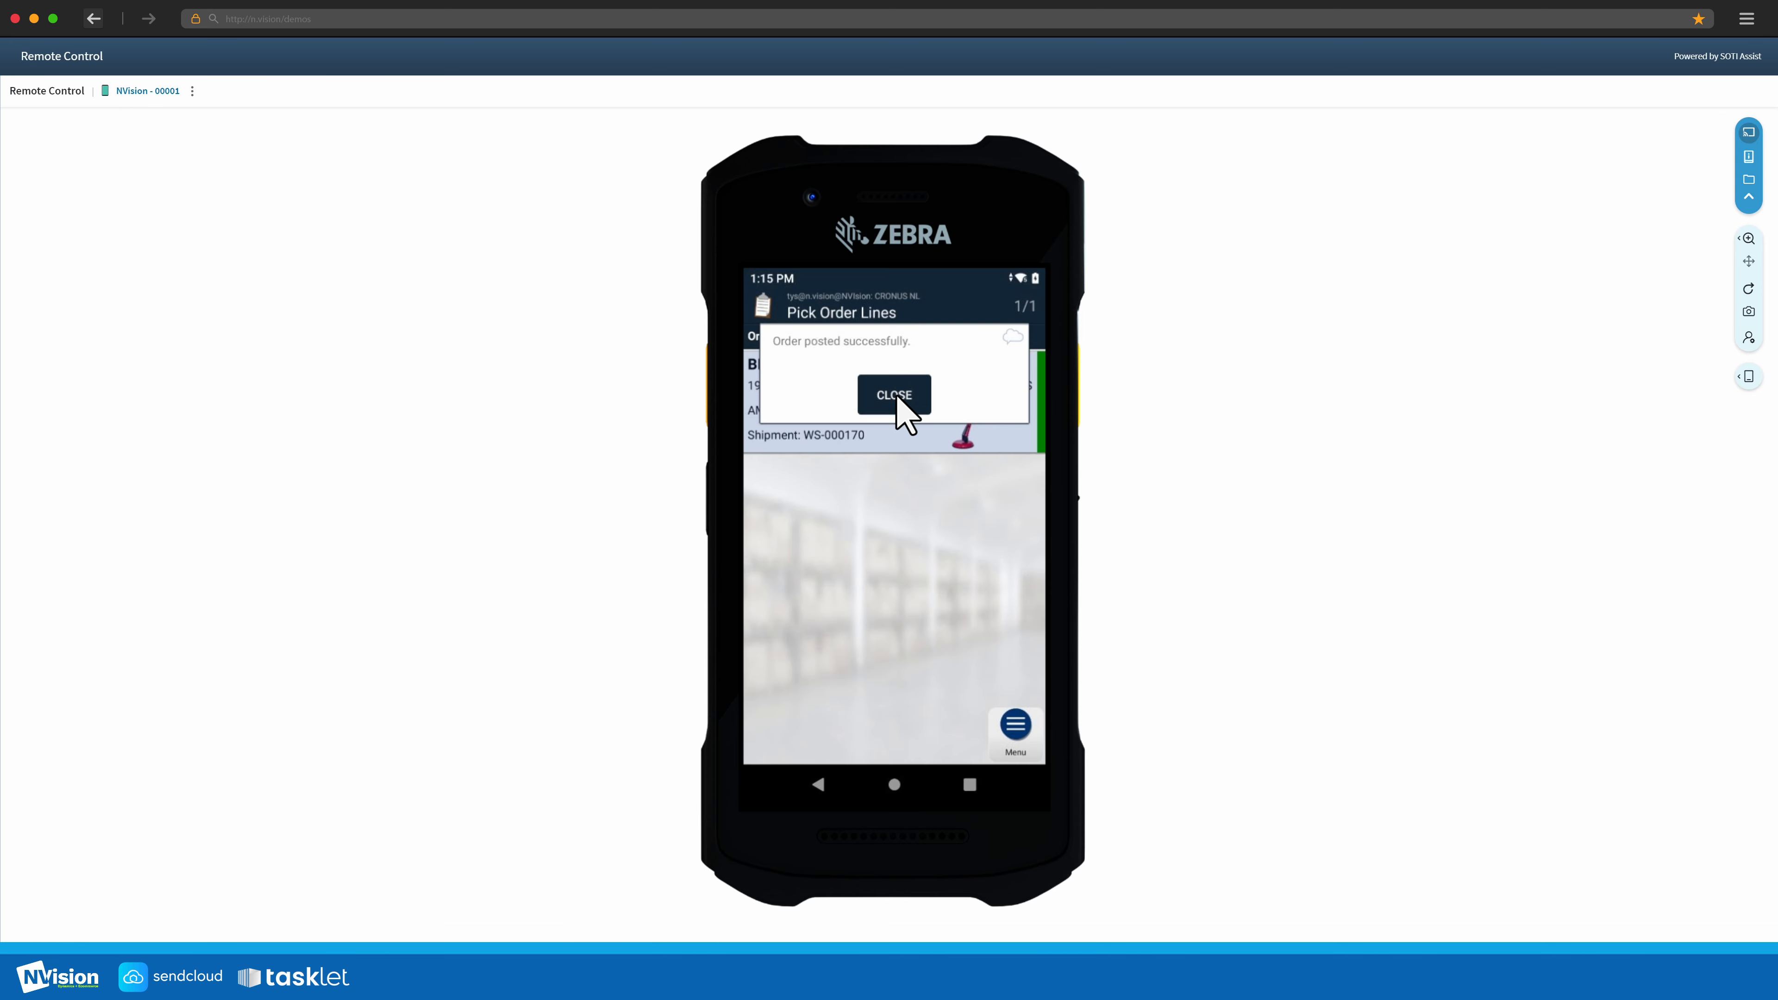
pyautogui.click(895, 395)
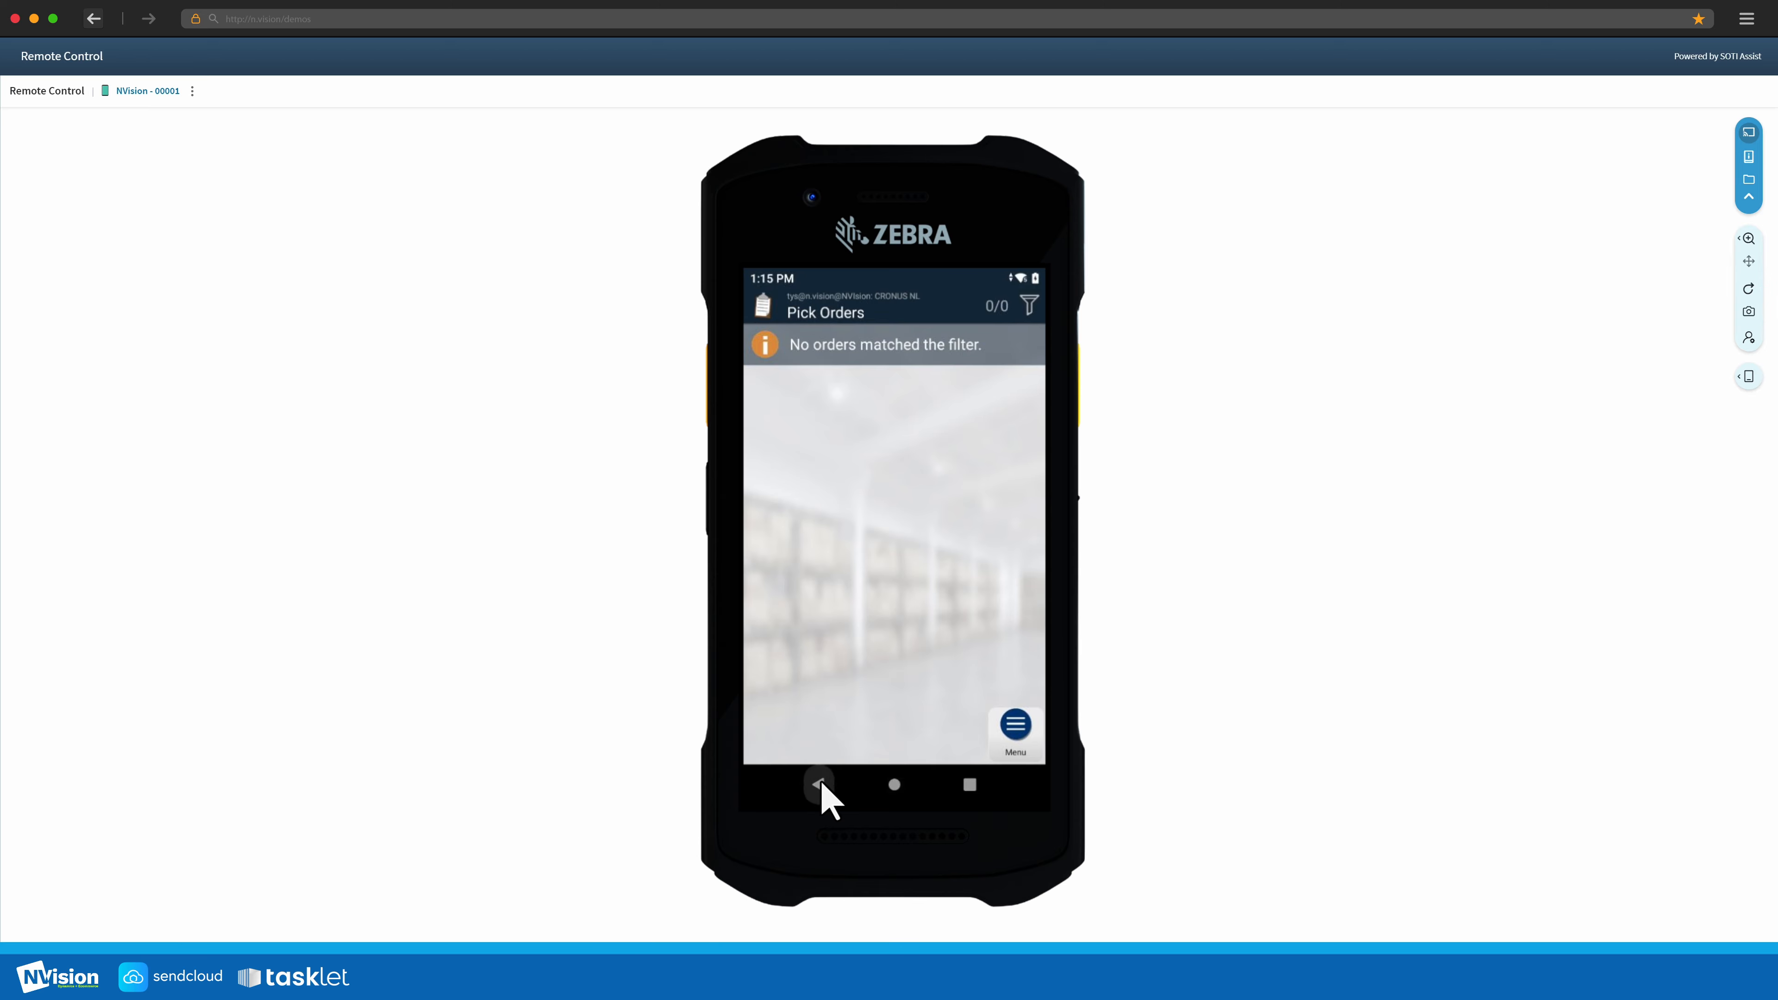
# Open the Adatum Corporation shipment for packing in Pack & Ship.
pyautogui.click(819, 783)
pyautogui.click(799, 459)
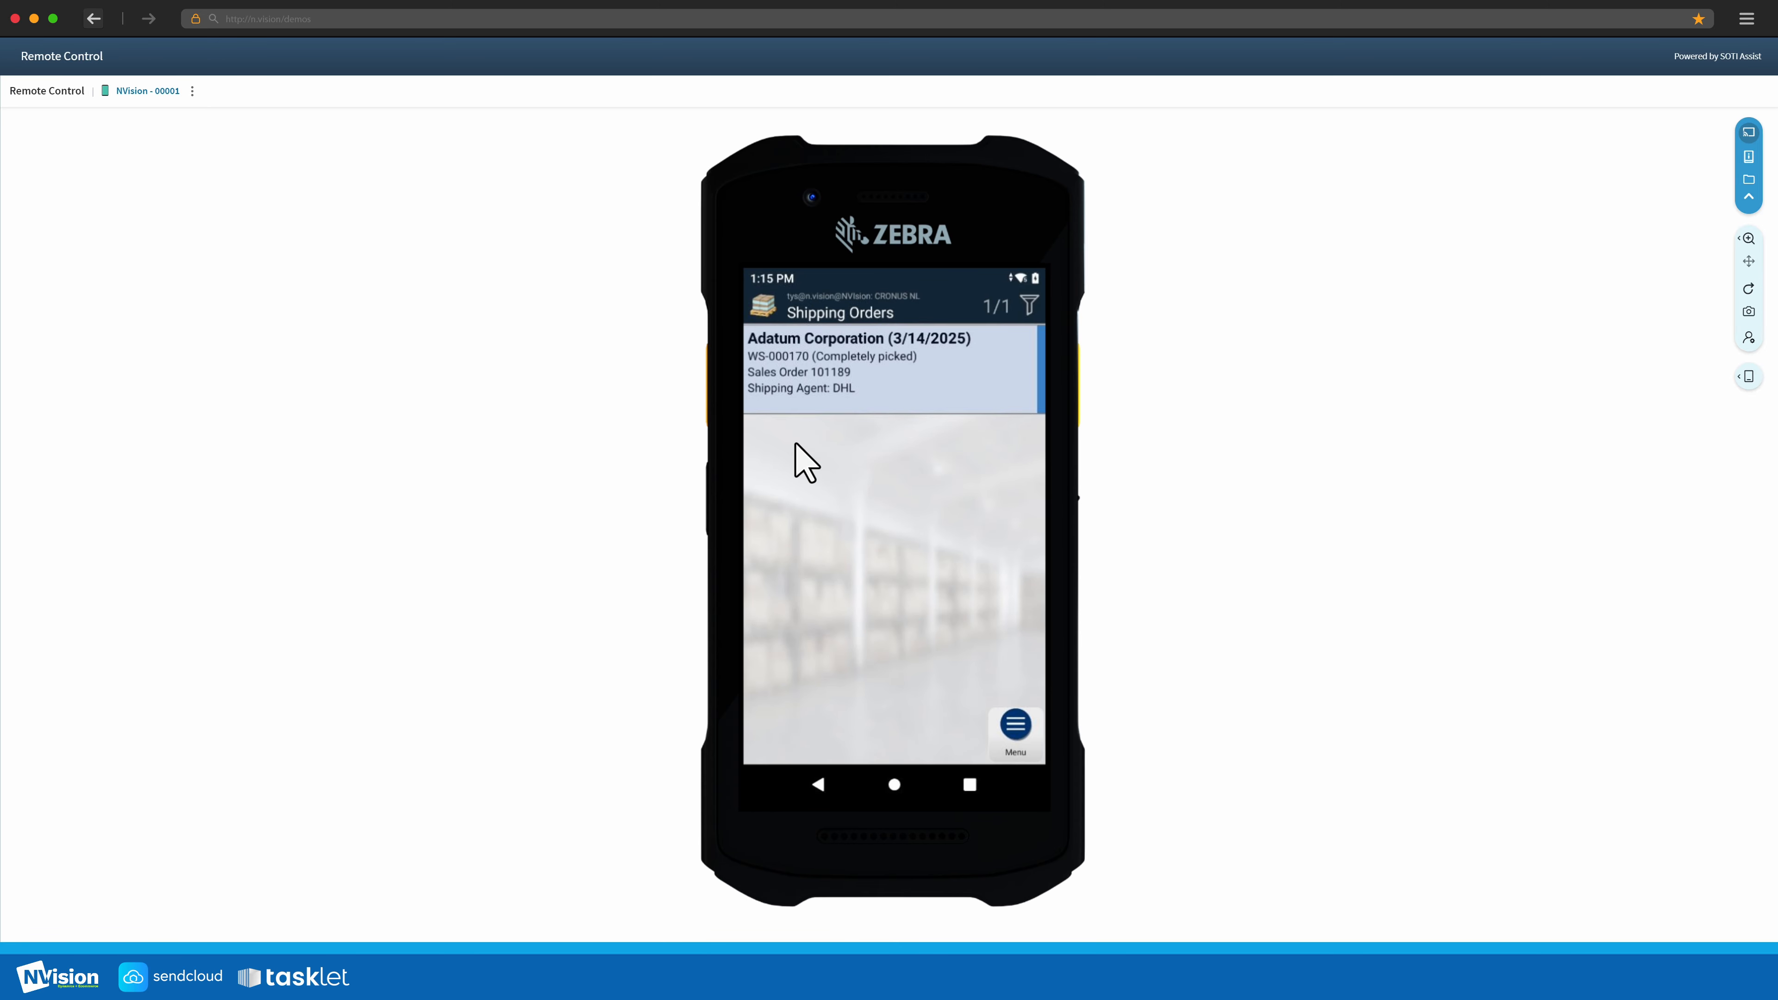
pyautogui.click(939, 390)
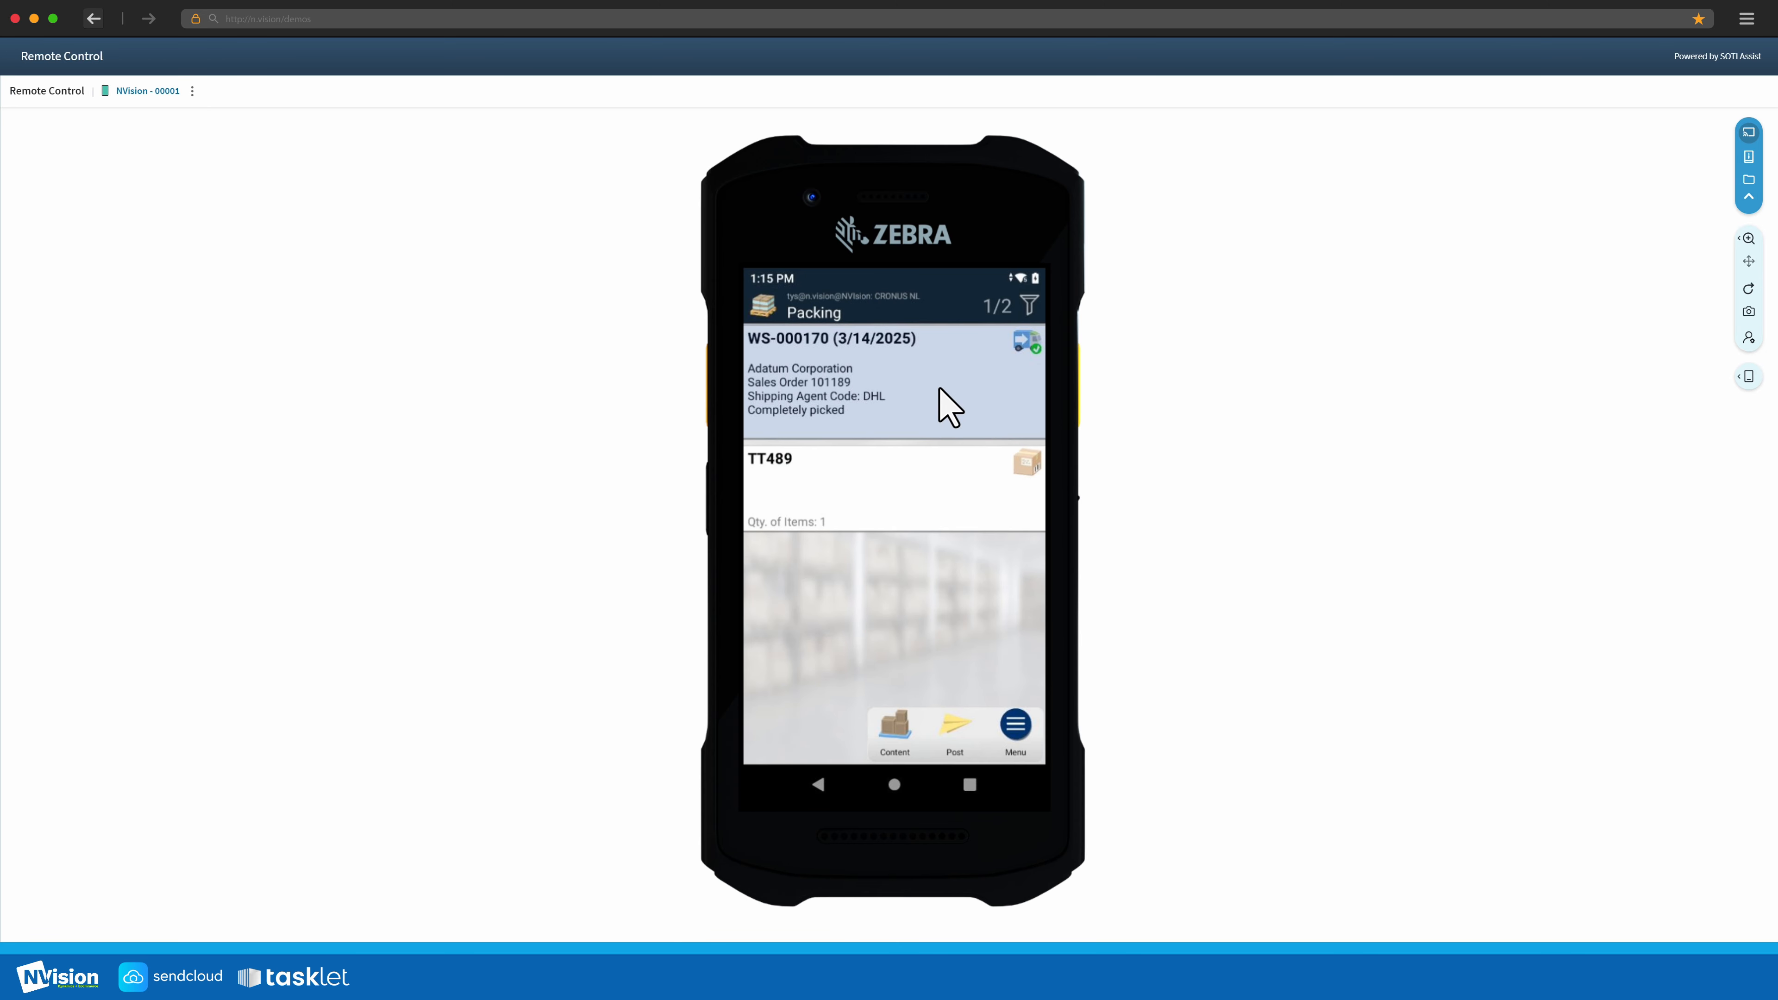
# Set the package type of license plate TT489 to Sendcloud | Large box.
pyautogui.click(918, 505)
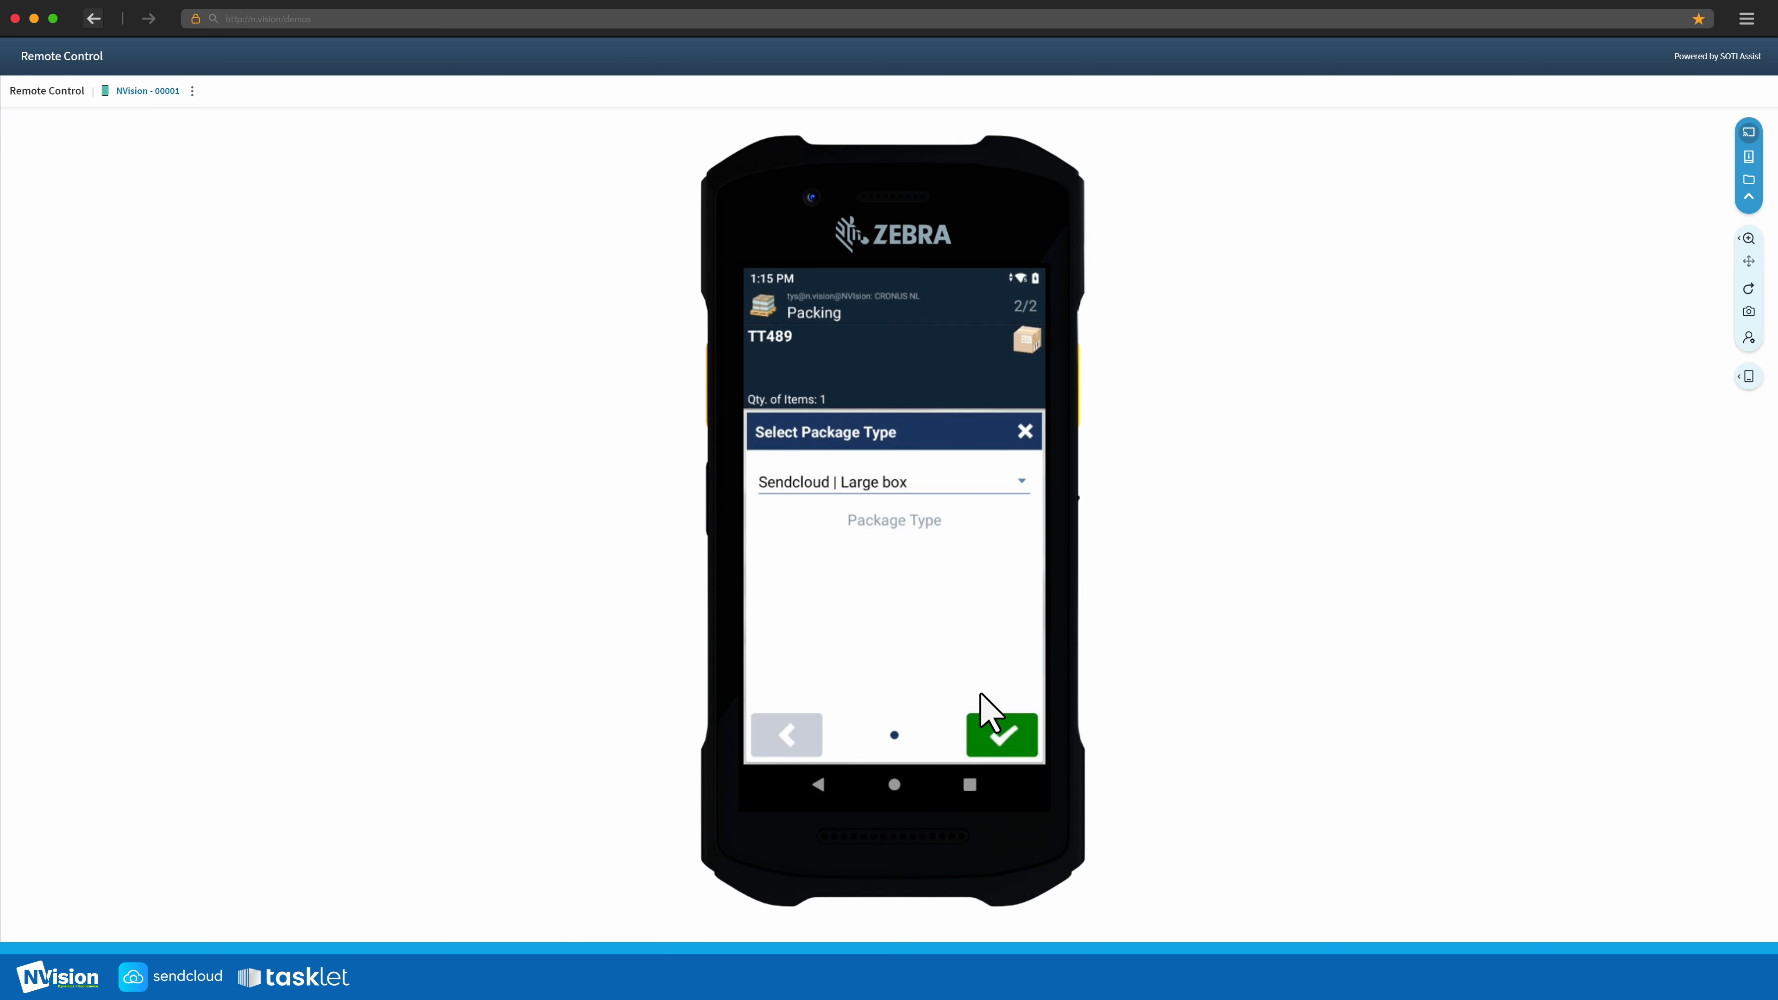
pyautogui.click(986, 493)
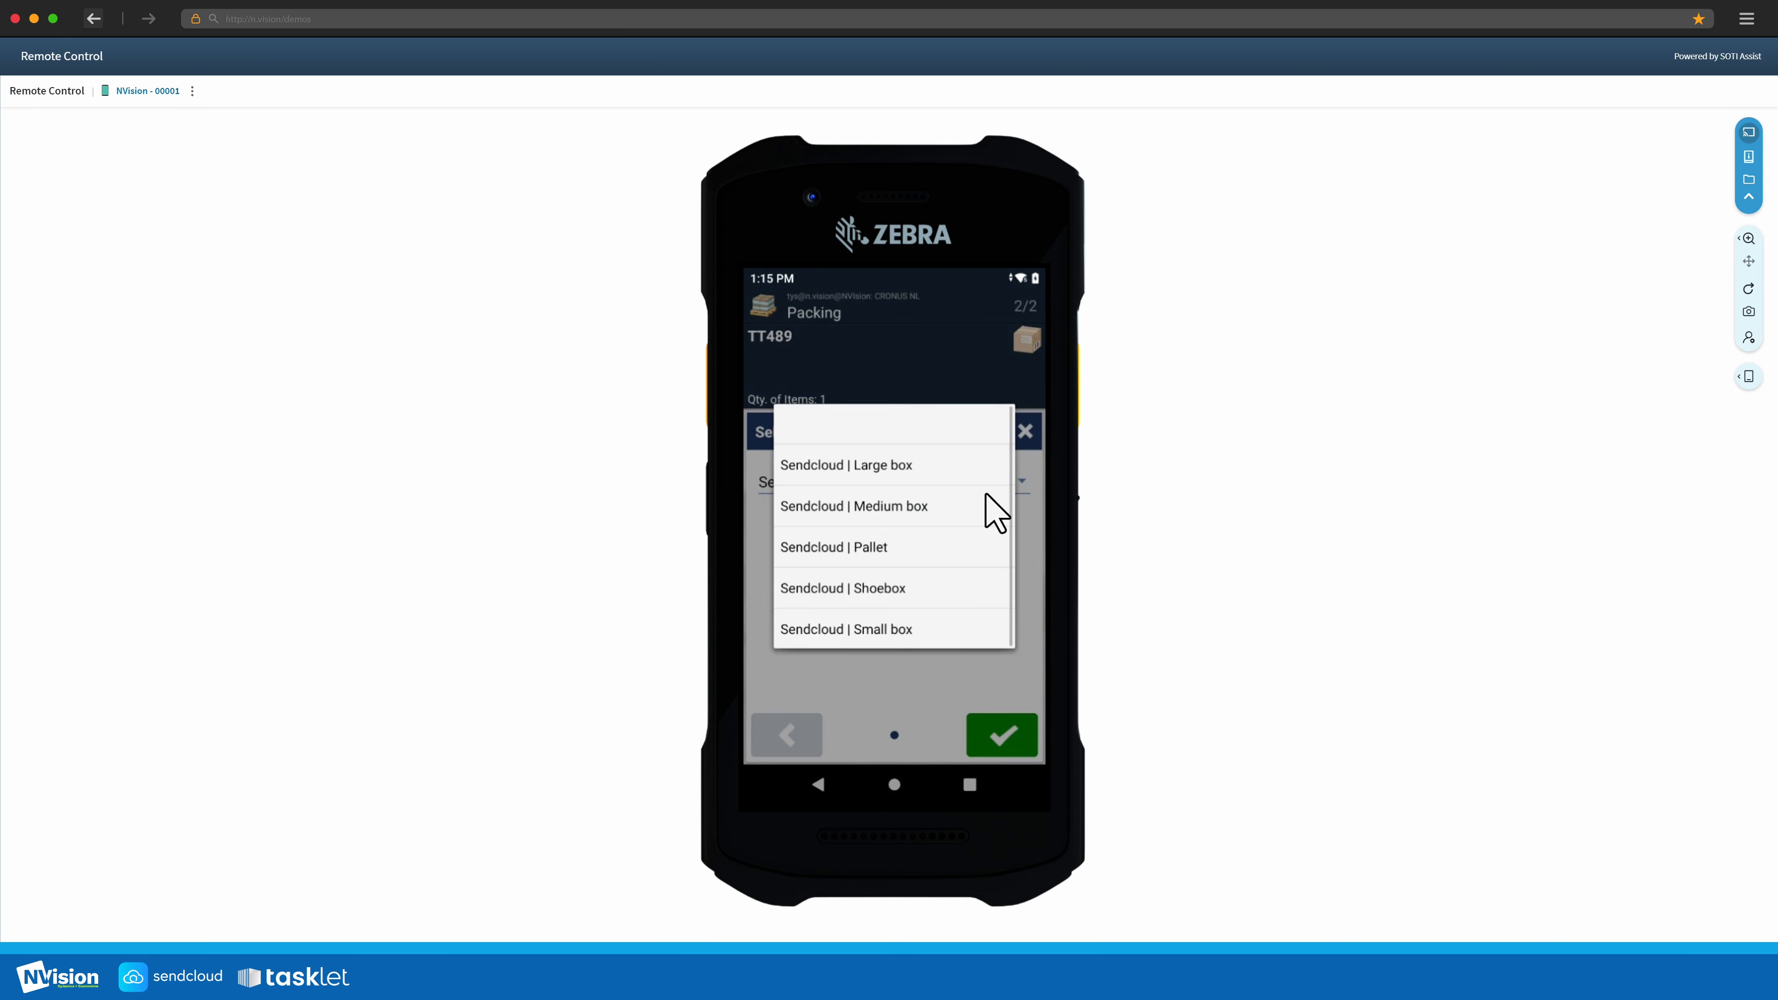
pyautogui.click(921, 468)
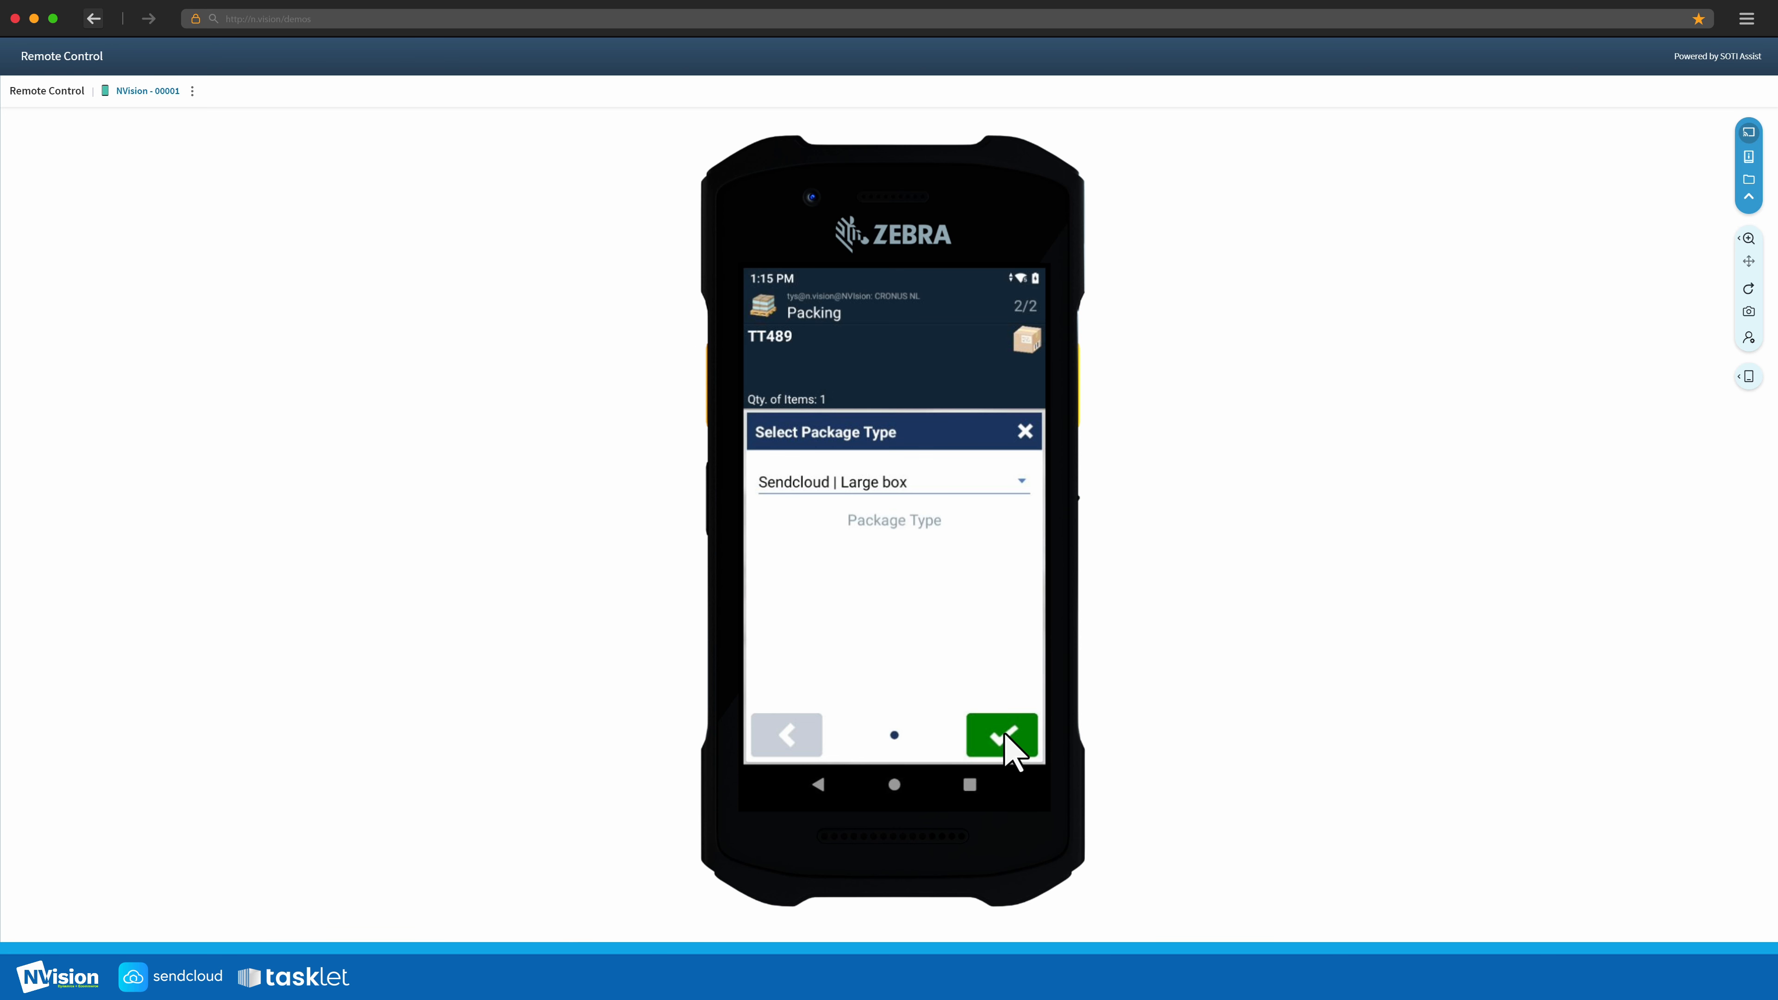
pyautogui.click(1006, 732)
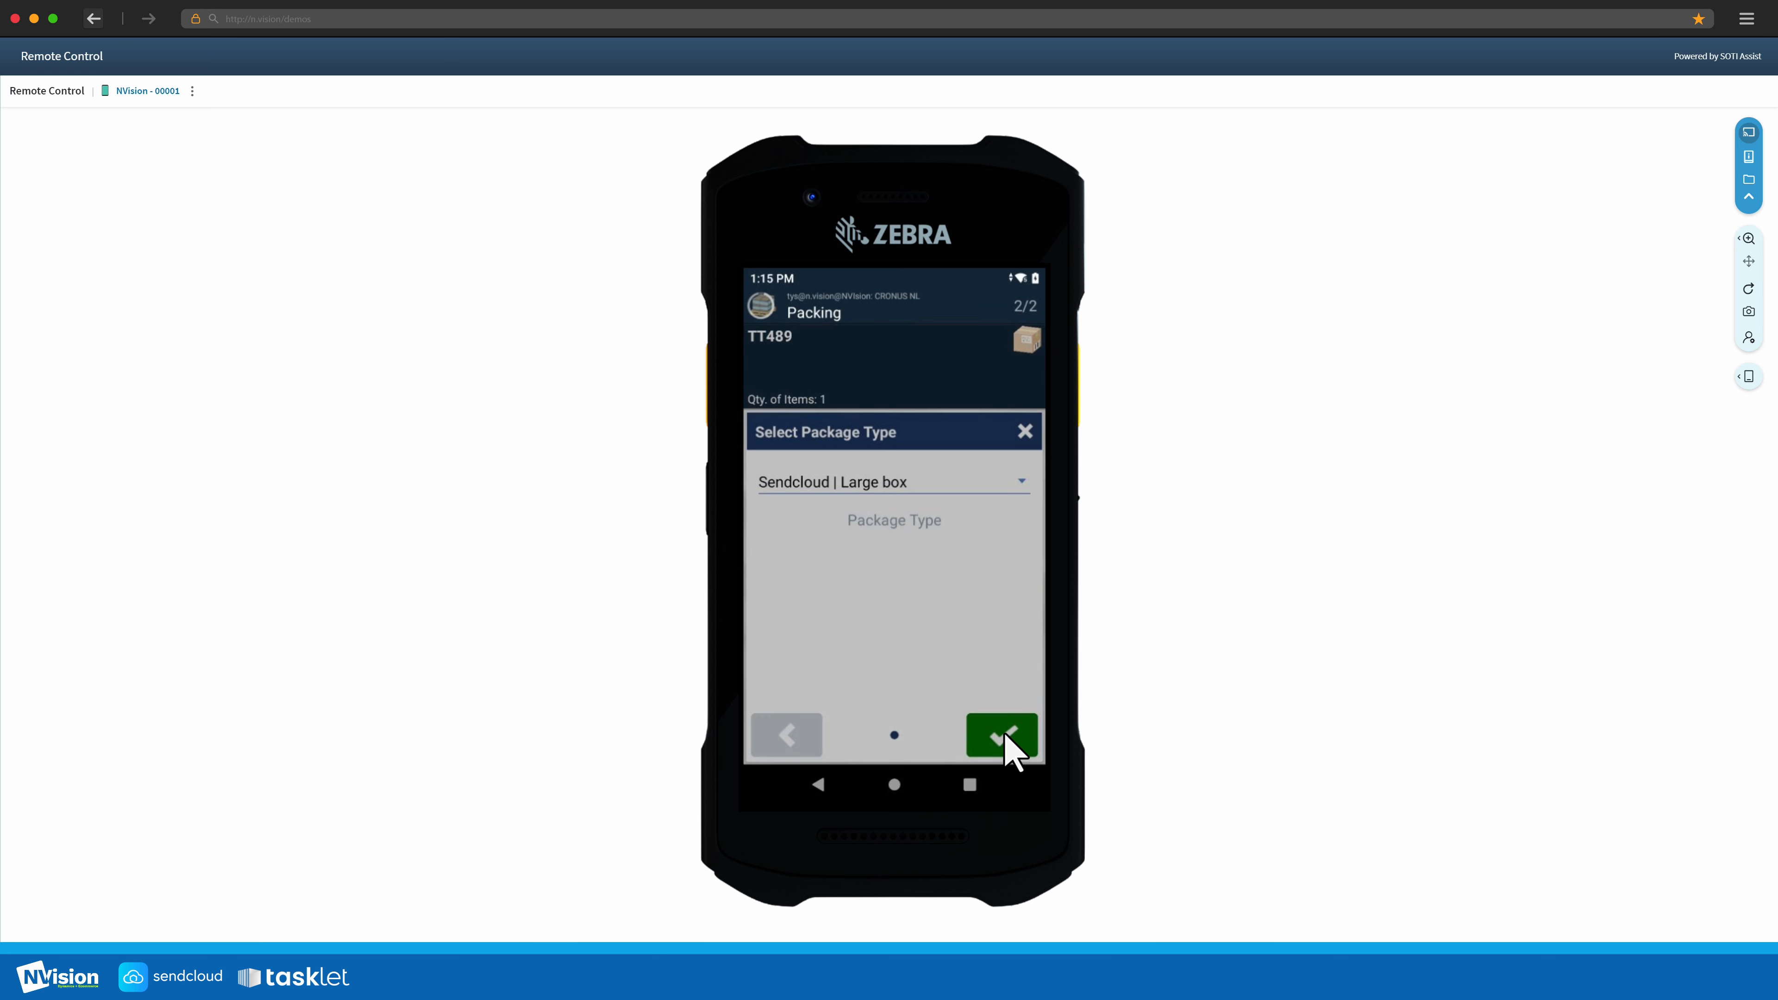
# Set the weight of license plate TT489 to 5 KG and post the packed Adatum Corporation shipment.
pyautogui.click(809, 488)
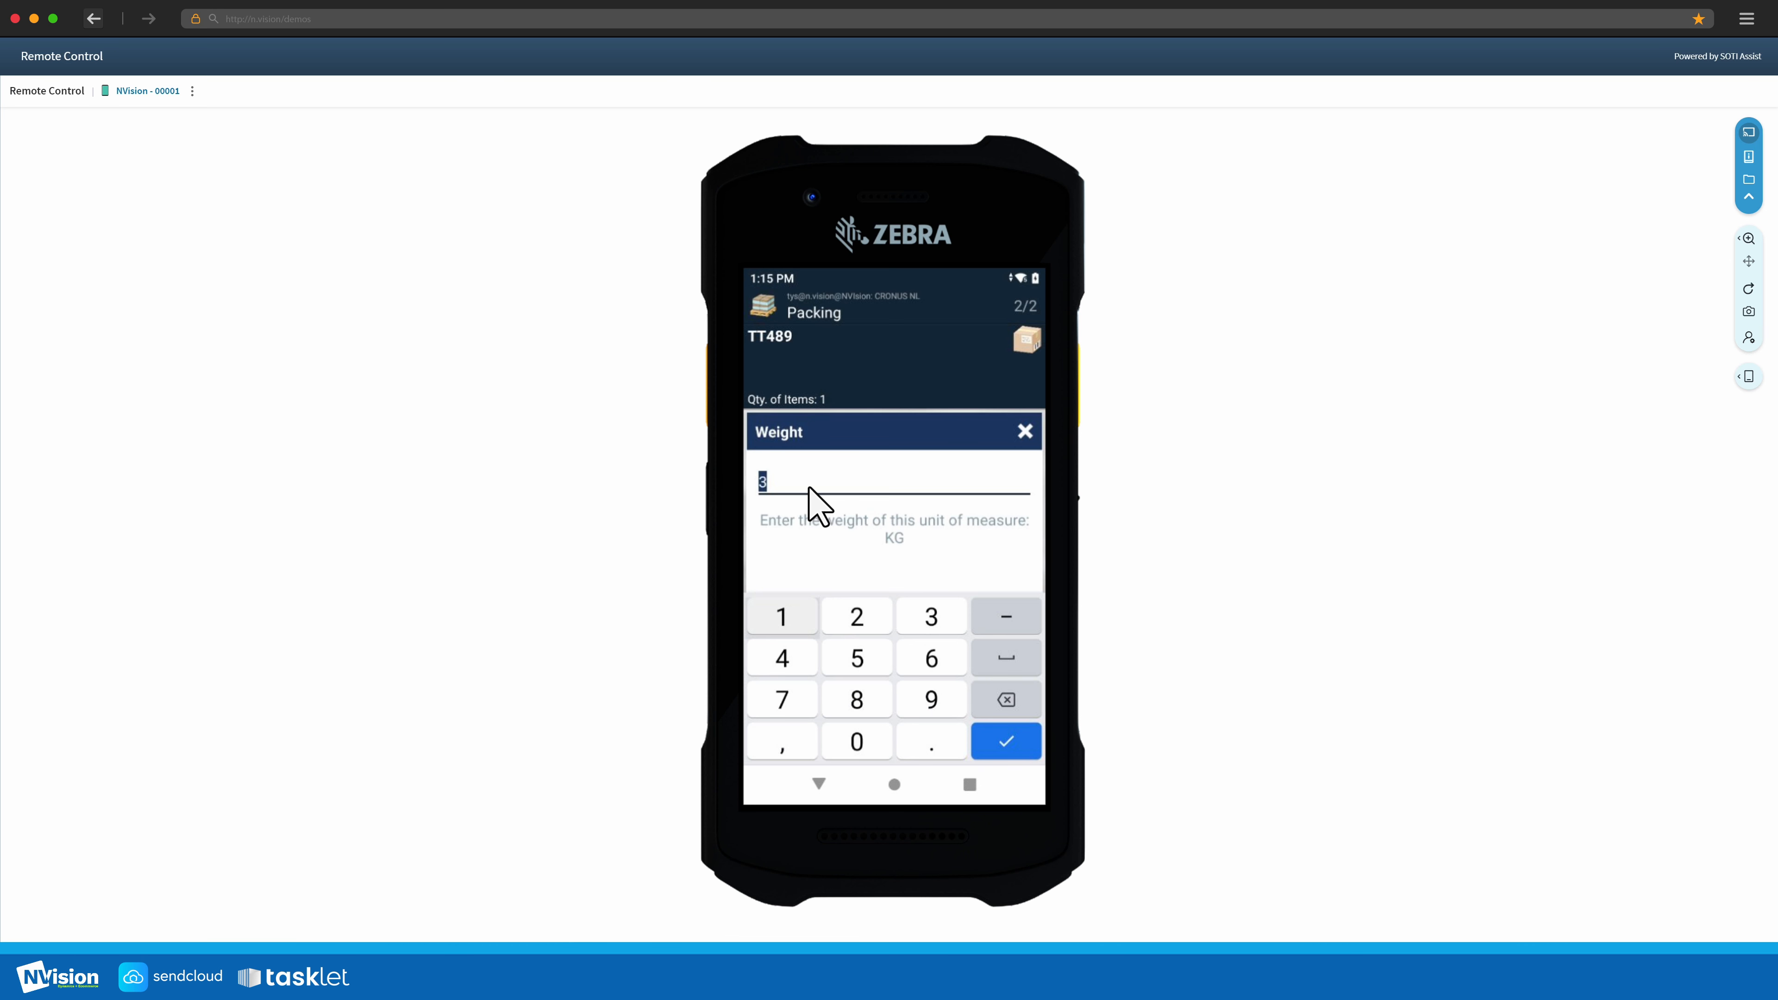
pyautogui.write('5')
pyautogui.click(1013, 747)
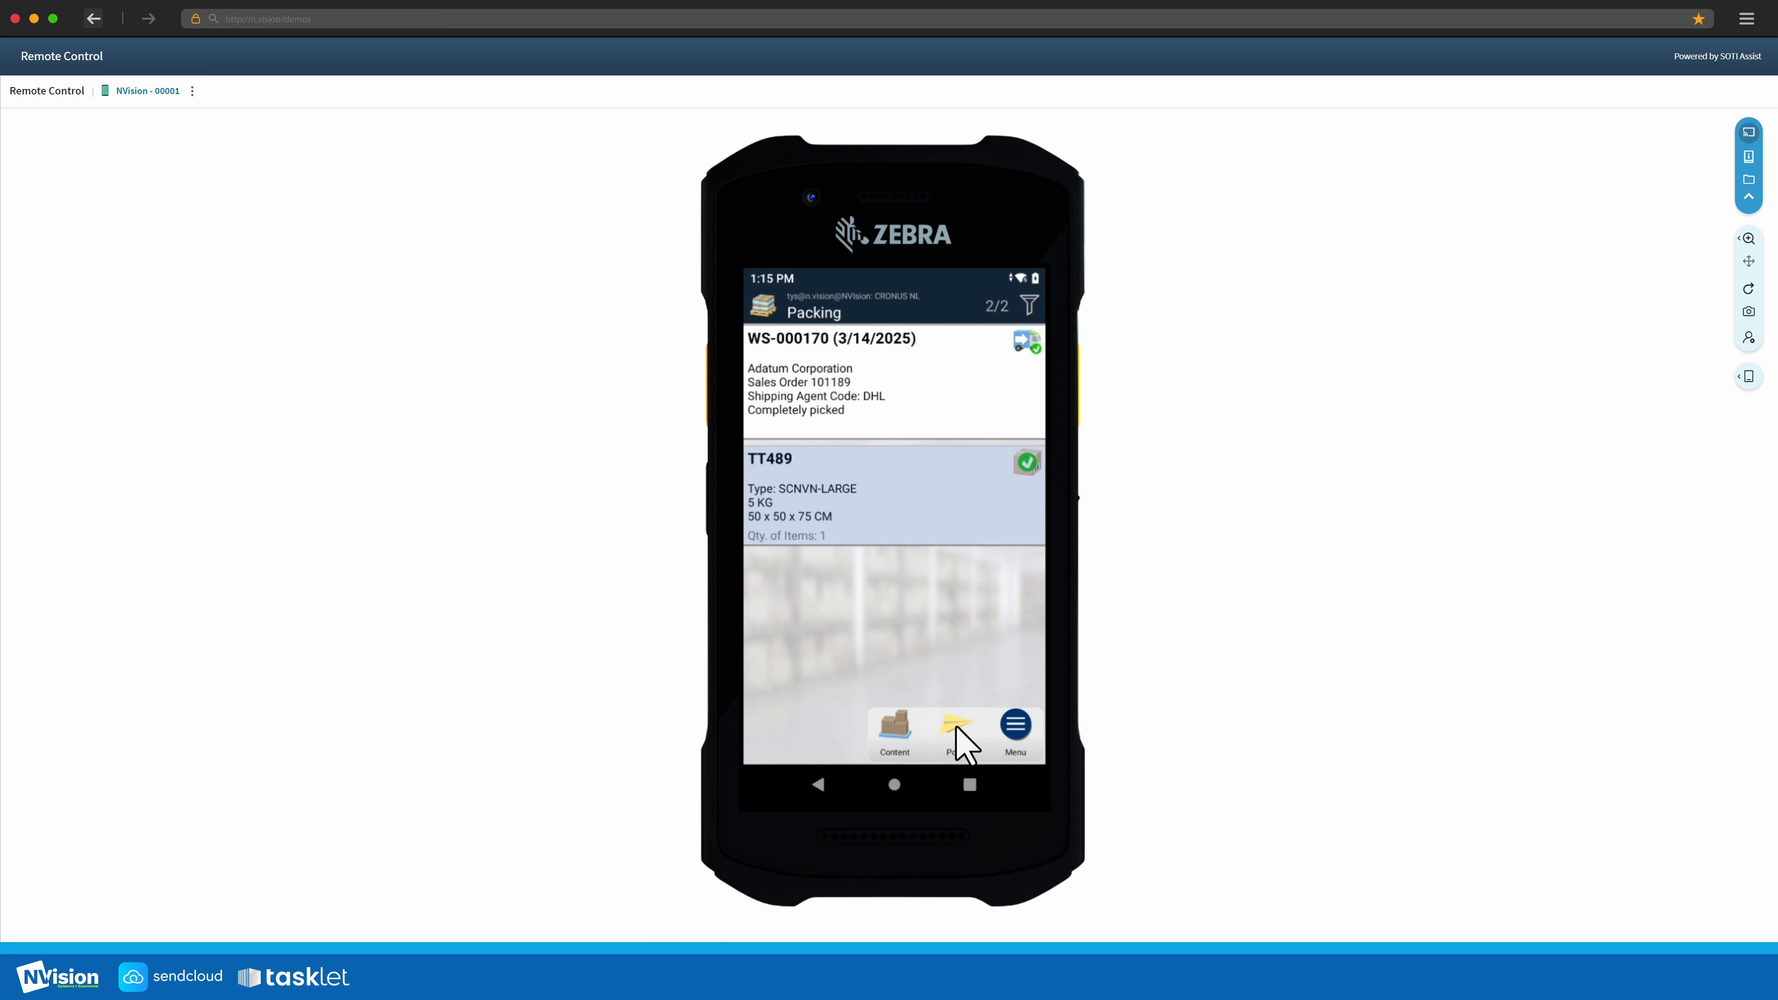
pyautogui.click(957, 728)
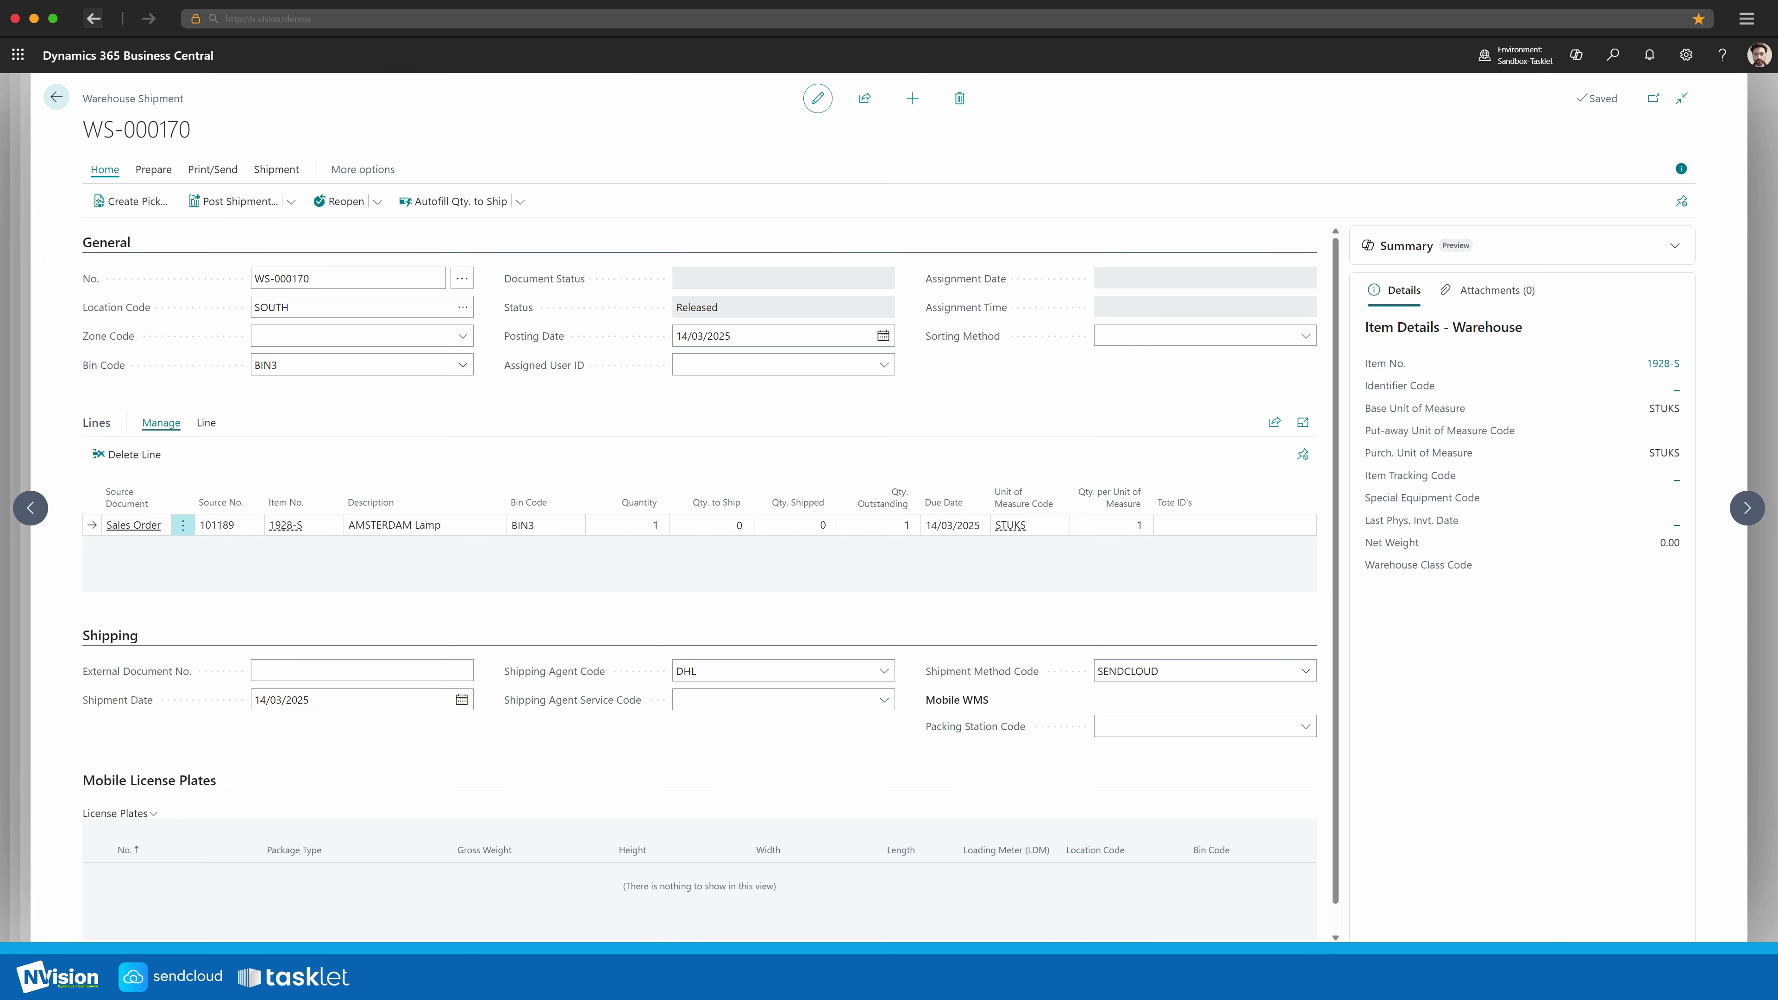
# In Business Central, return from the warehouse shipment to the sales order, open its Sendcloud label's shipment and check the TT489 parcel line.
pyautogui.click(55, 98)
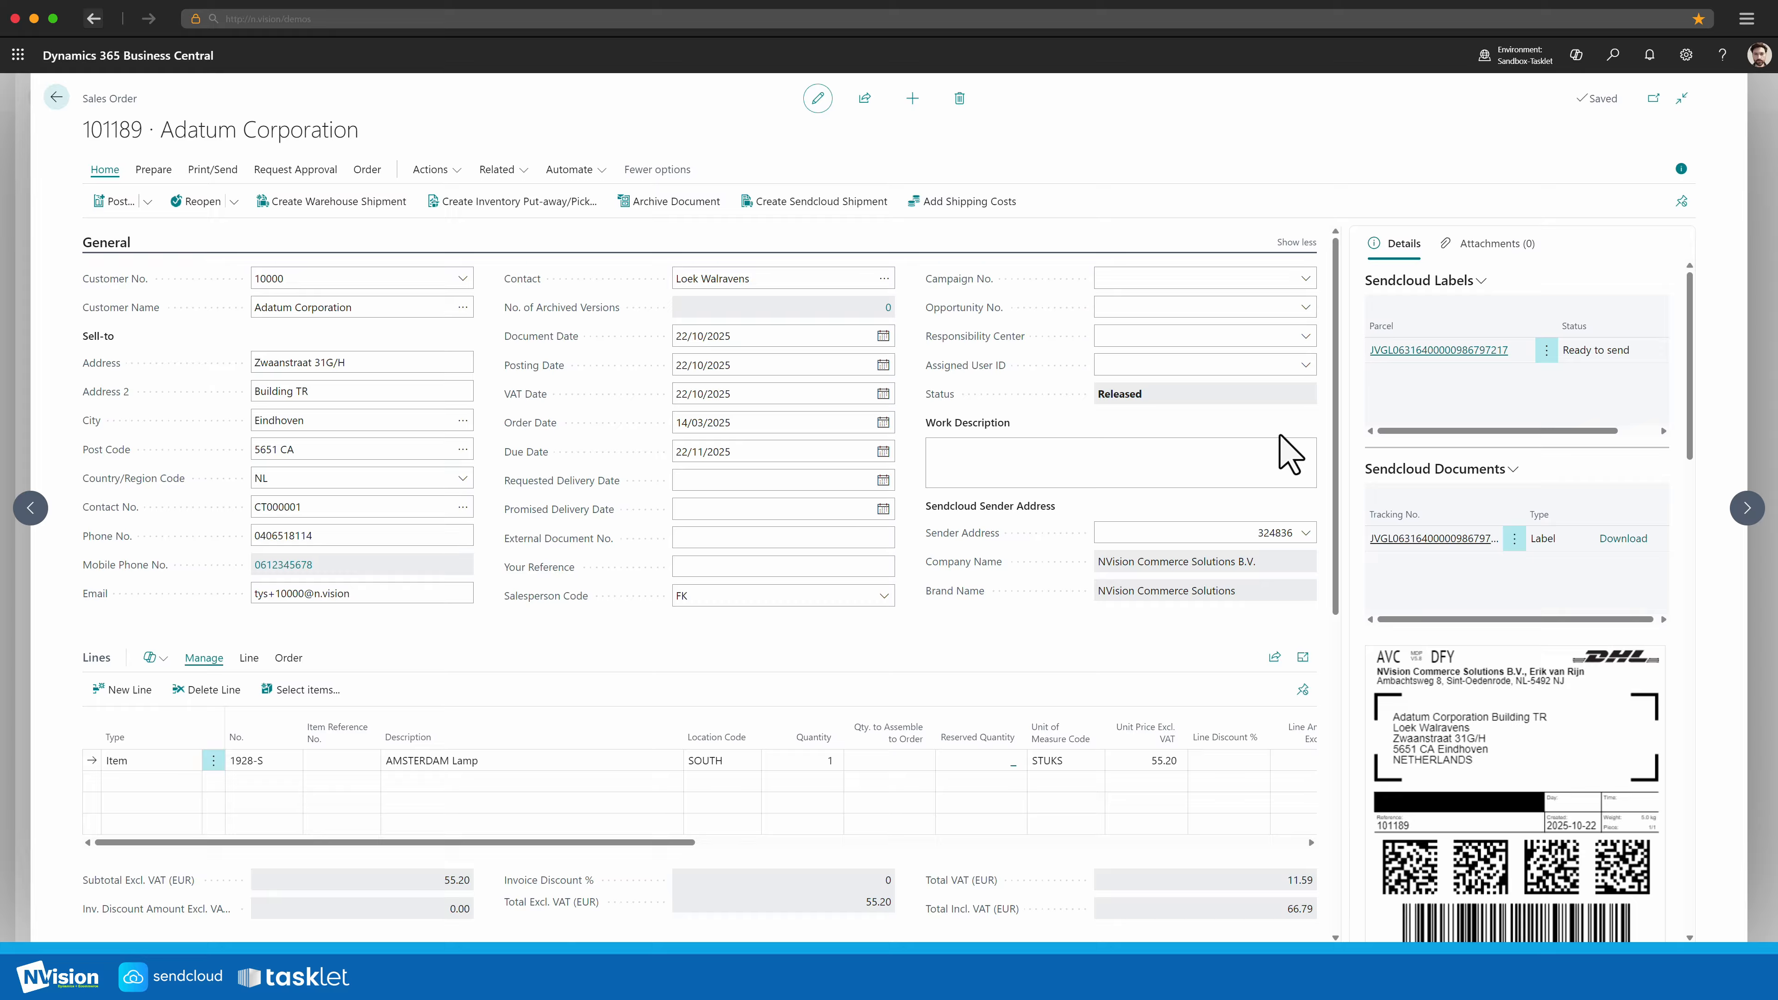
pyautogui.click(1418, 350)
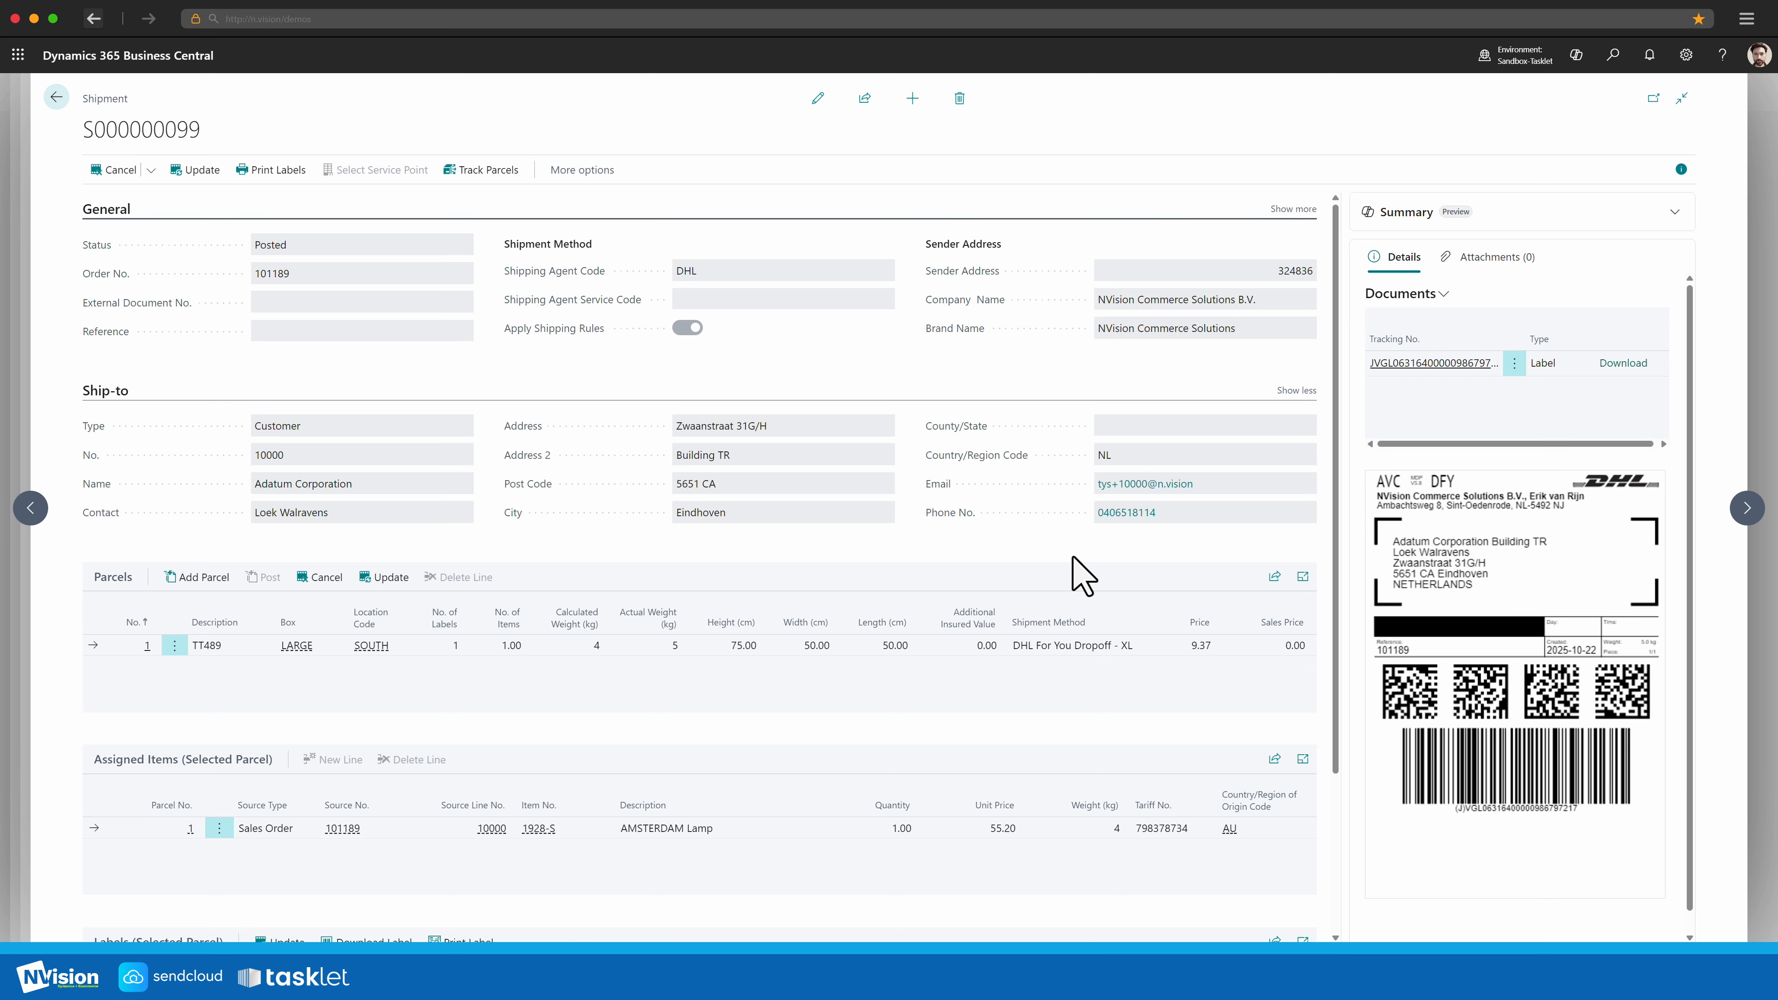
pyautogui.moveTo(205, 645); pyautogui.dragTo(221, 646)
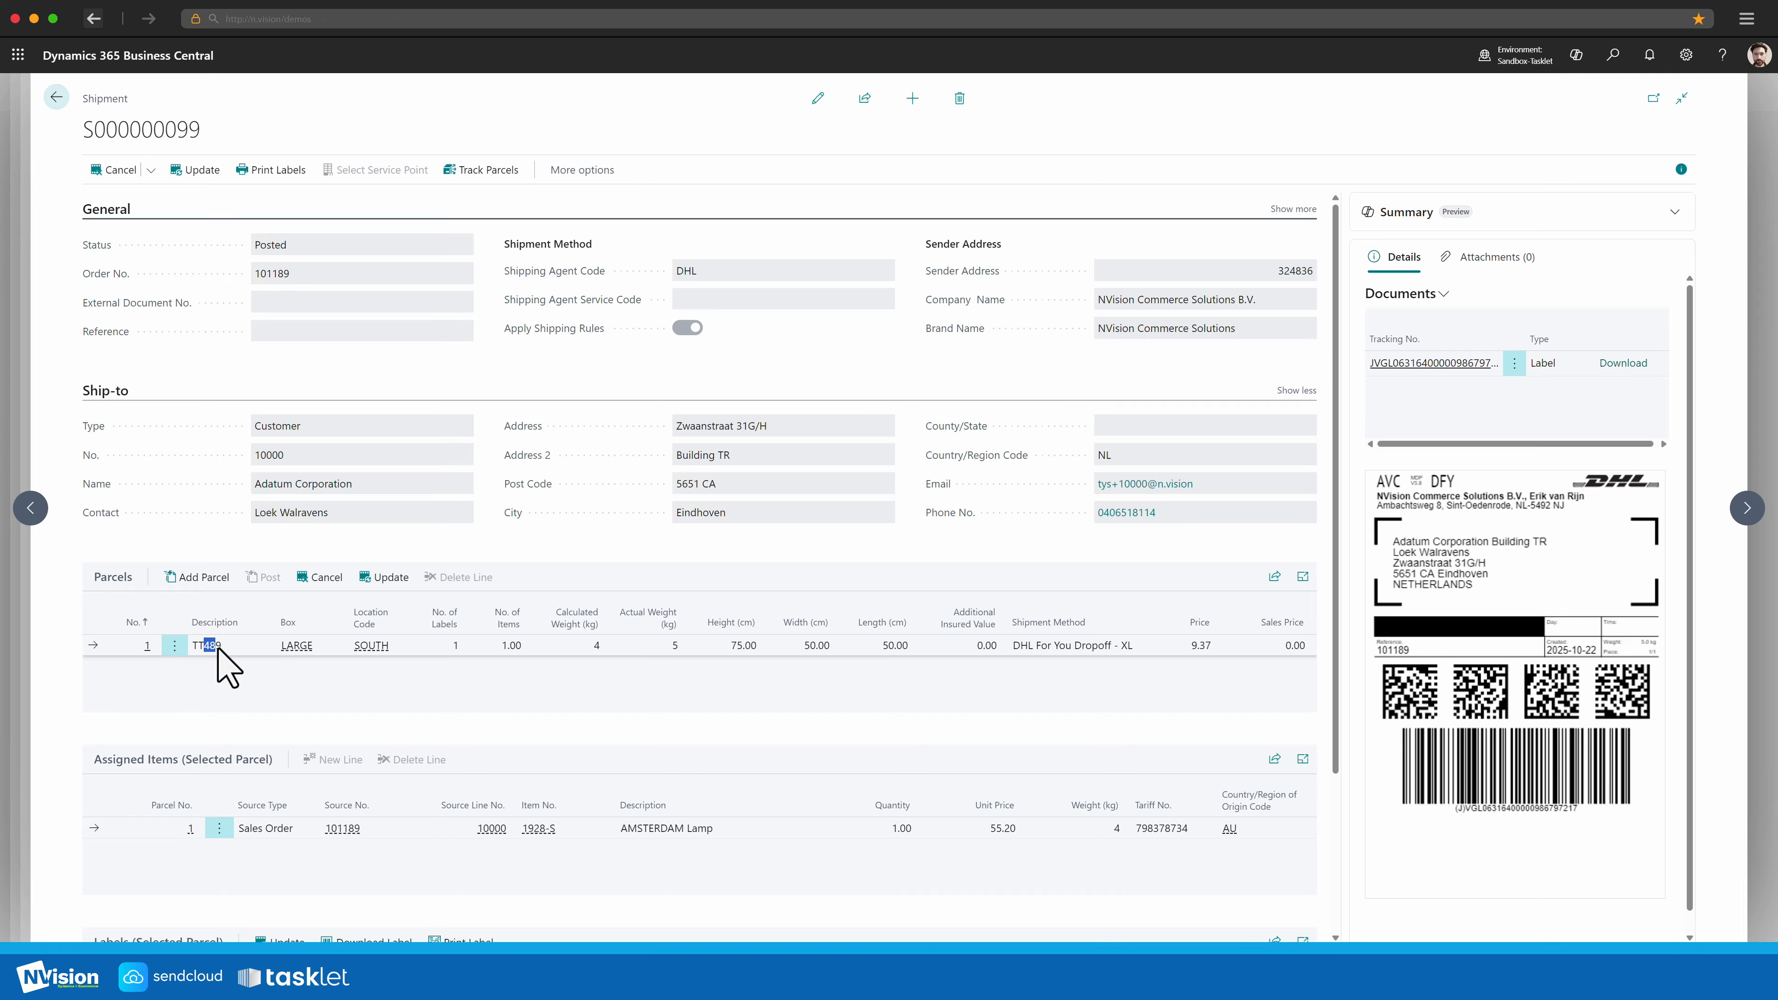
pyautogui.click(239, 696)
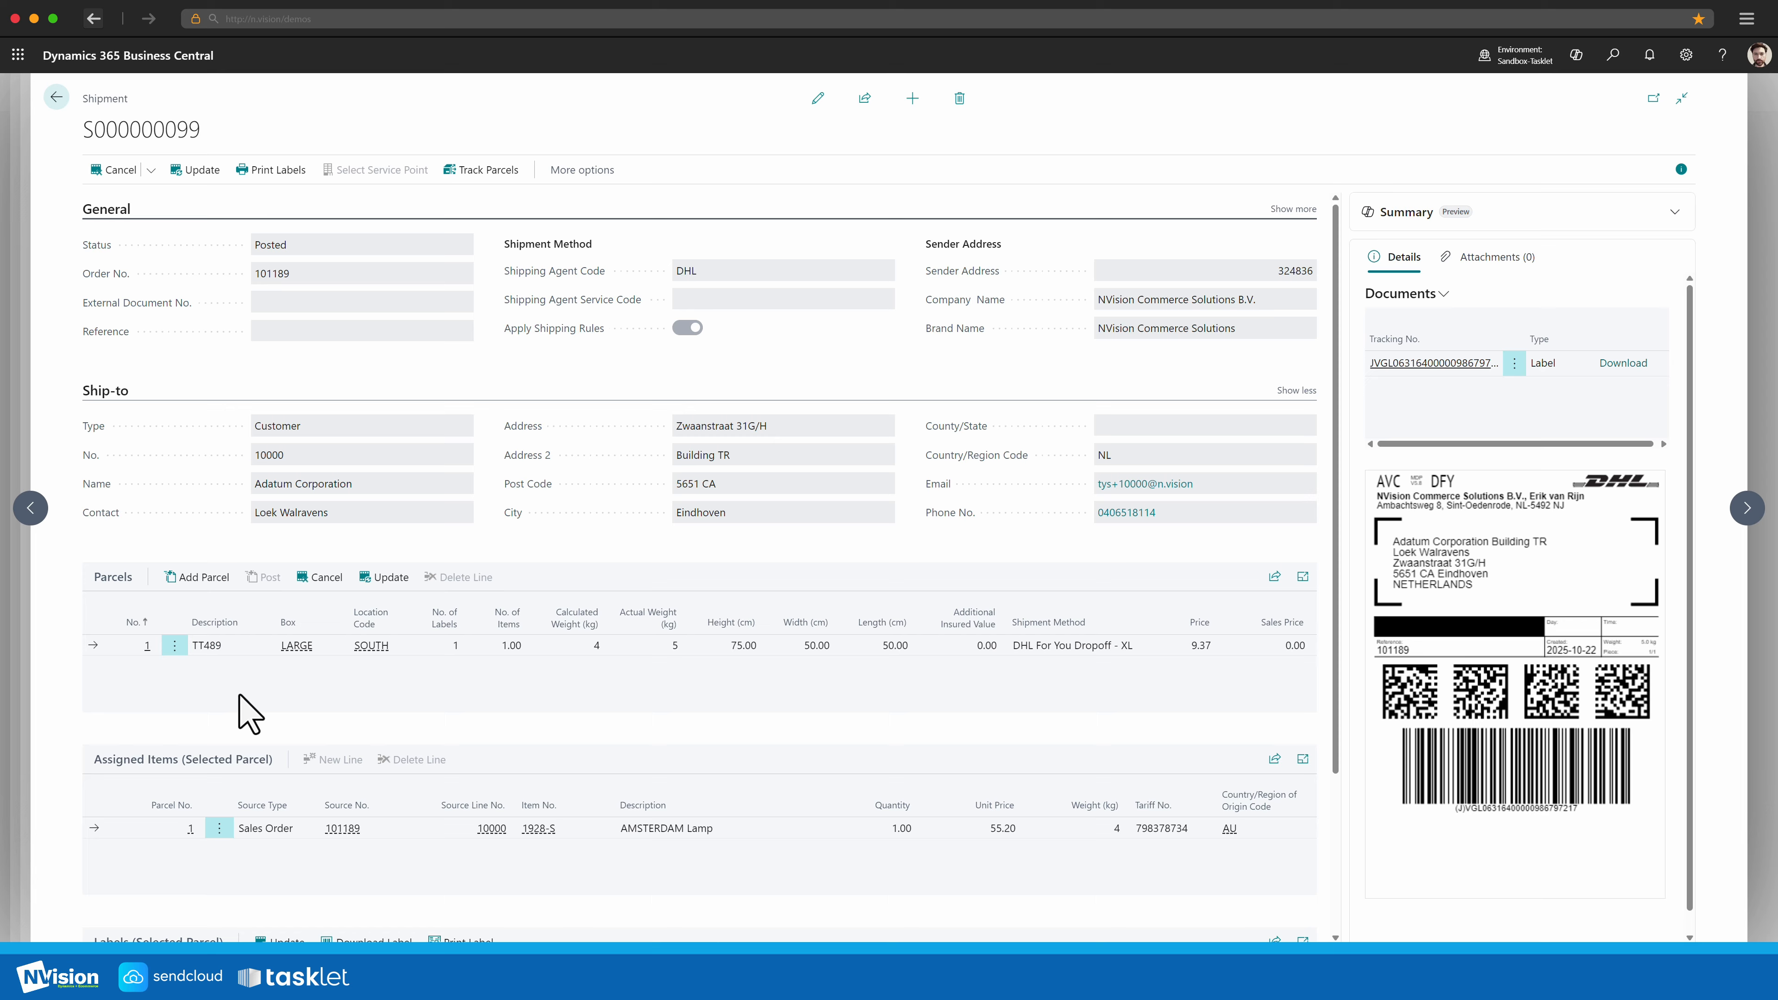